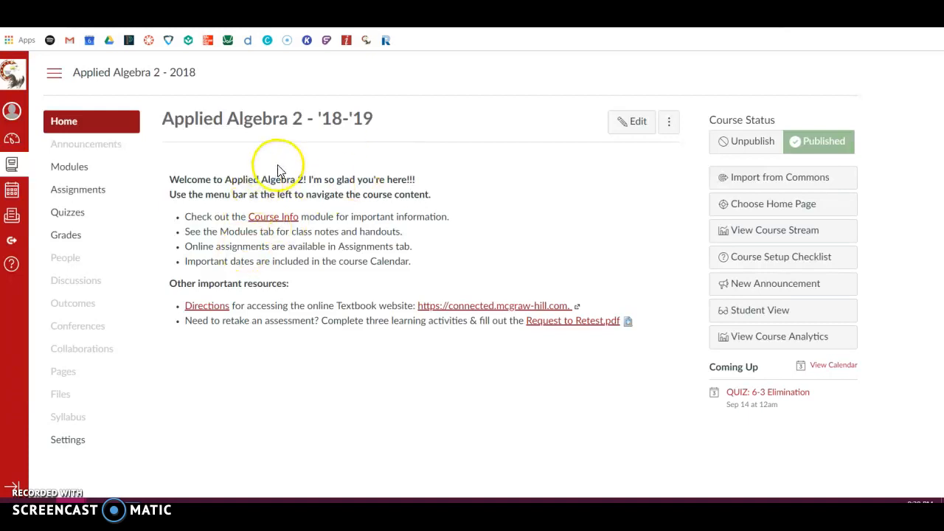
Switch to the Algebra 1 test generator and review the questions of the 7-1 & 7-2 Properties of Exponents test.
{"action": "mouse_move", "coordinate": [71, 502]}
{"action": "left_click", "coordinate": [166, 464]}
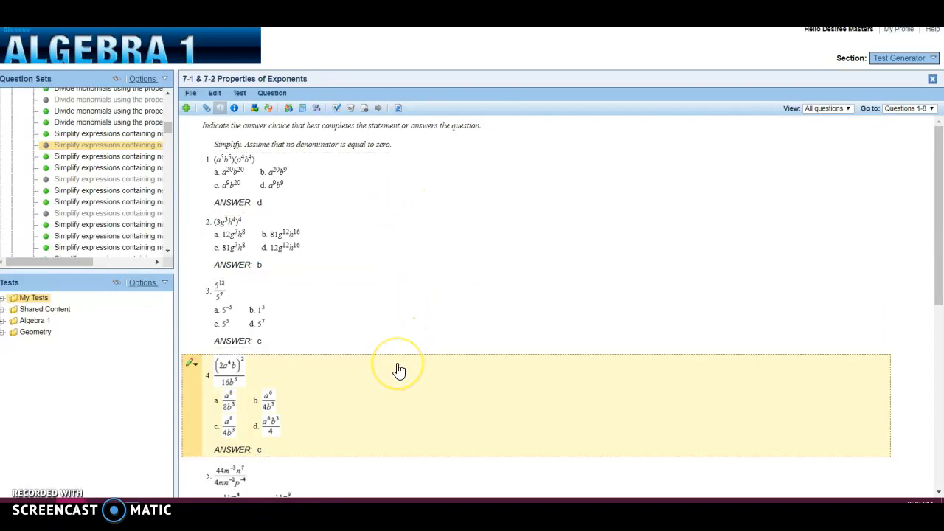
{"action": "scroll", "coordinate": [398, 369], "scroll_direction": "down", "scroll_amount": 5}
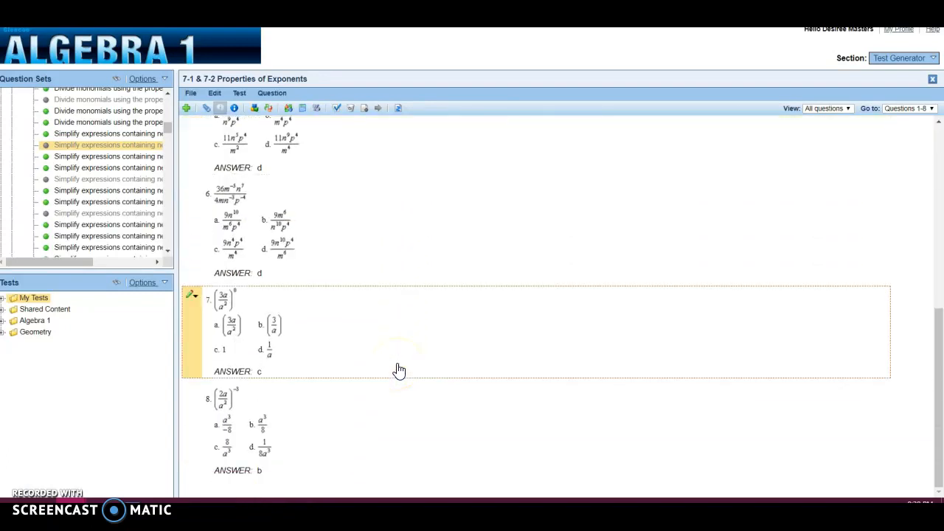
{"action": "scroll", "coordinate": [398, 370], "scroll_direction": "up", "scroll_amount": 3}
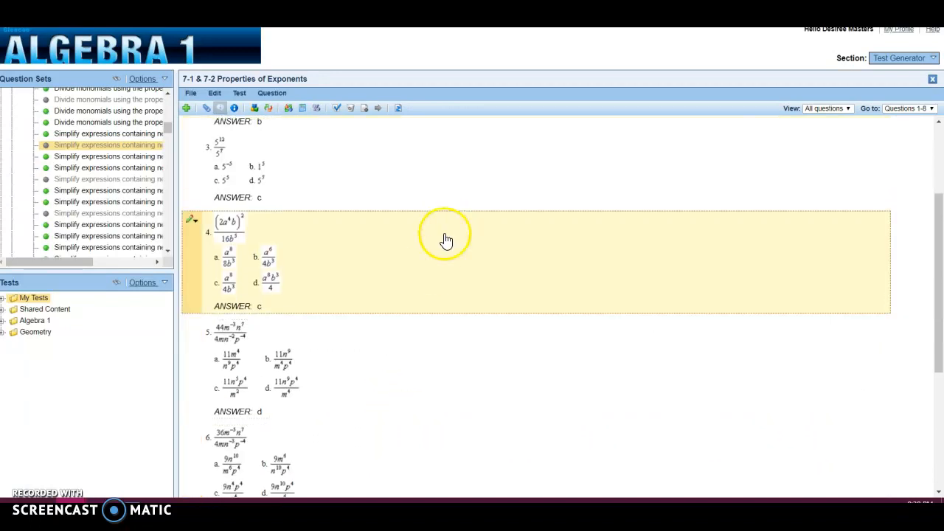
{"action": "scroll", "coordinate": [445, 237], "scroll_direction": "up", "scroll_amount": 3}
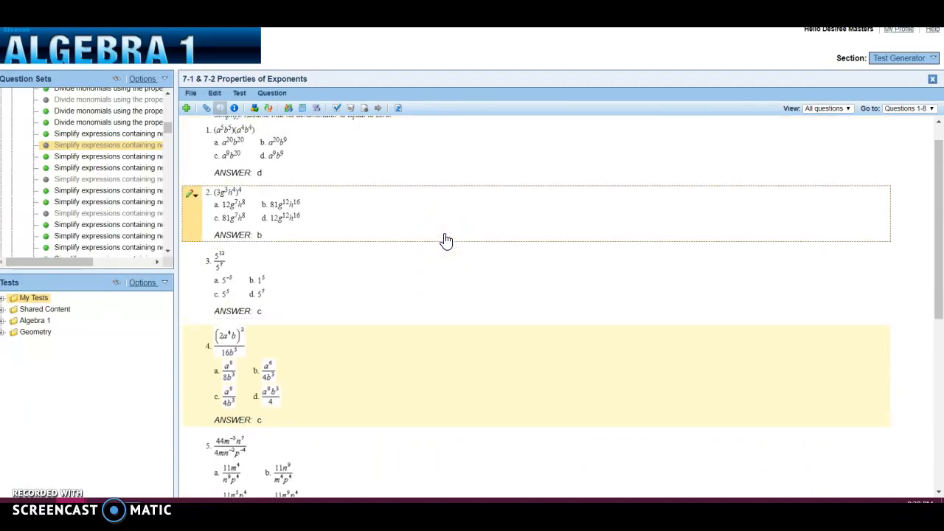
{"action": "scroll", "coordinate": [447, 241], "scroll_direction": "up", "scroll_amount": 1}
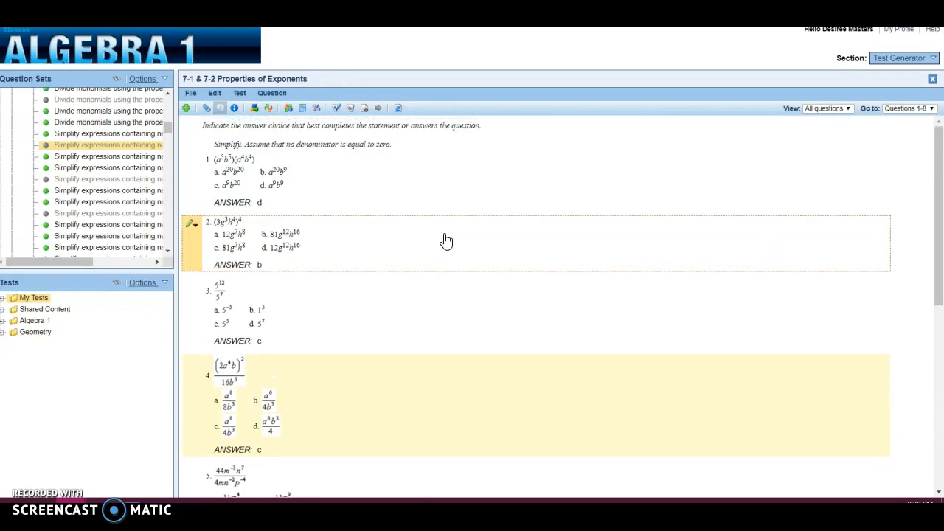
{"action": "left_click", "coordinate": [455, 195]}
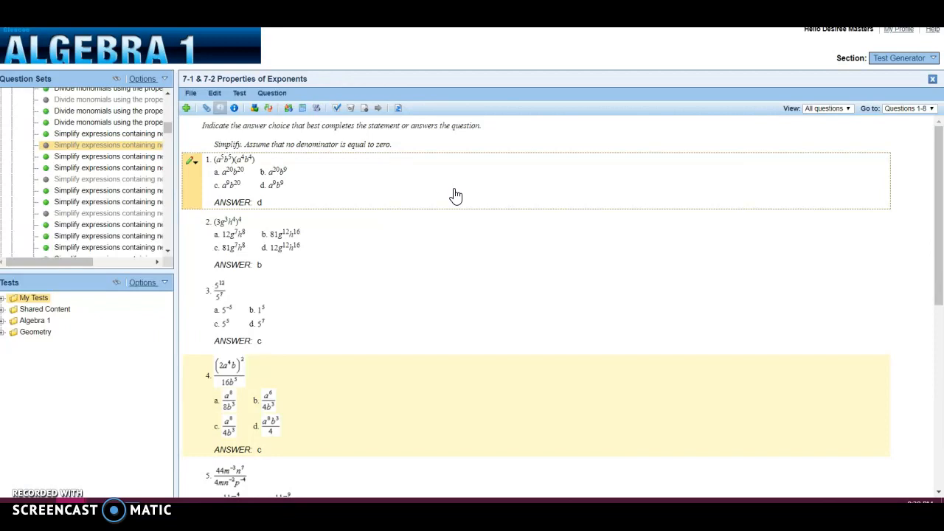
Export the 7-1 & 7-2 Properties of Exponents test in Blackboard 7.1+ format.
{"action": "left_click", "coordinate": [193, 94]}
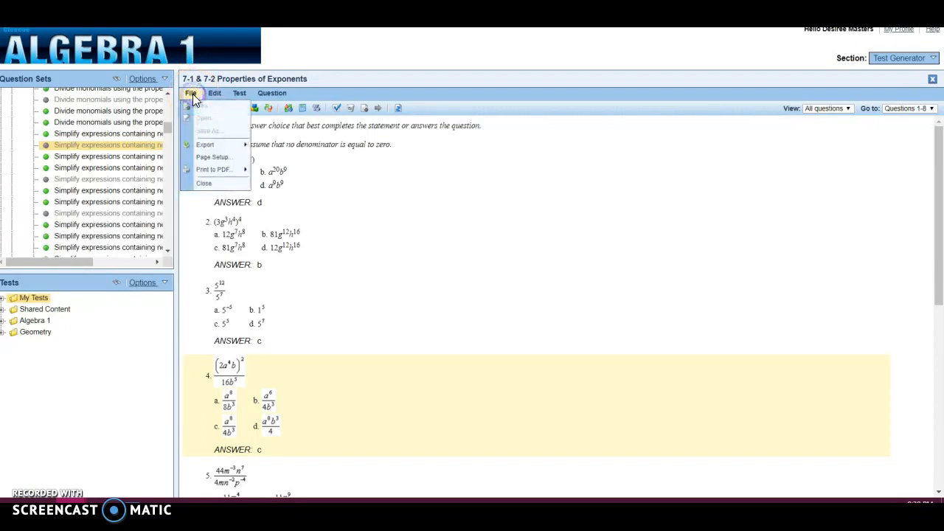
{"action": "mouse_move", "coordinate": [211, 145]}
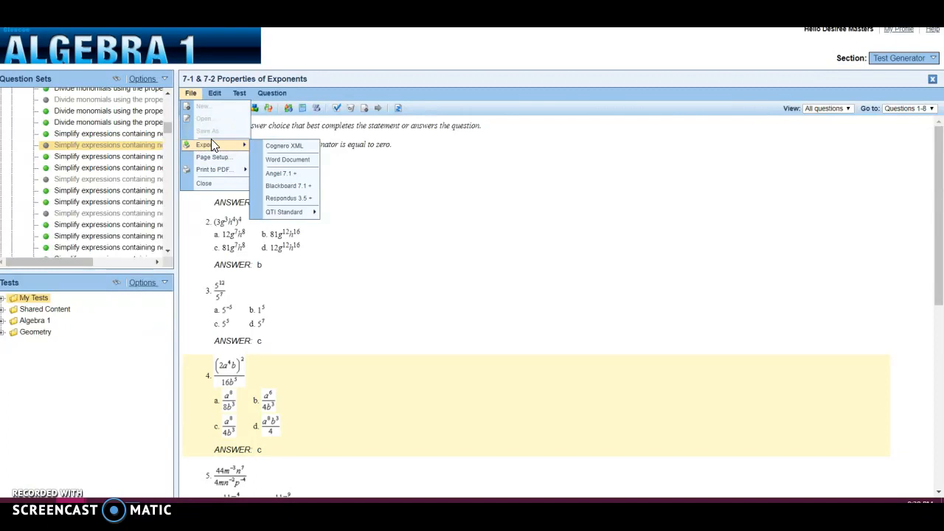
{"action": "left_click", "coordinate": [302, 175]}
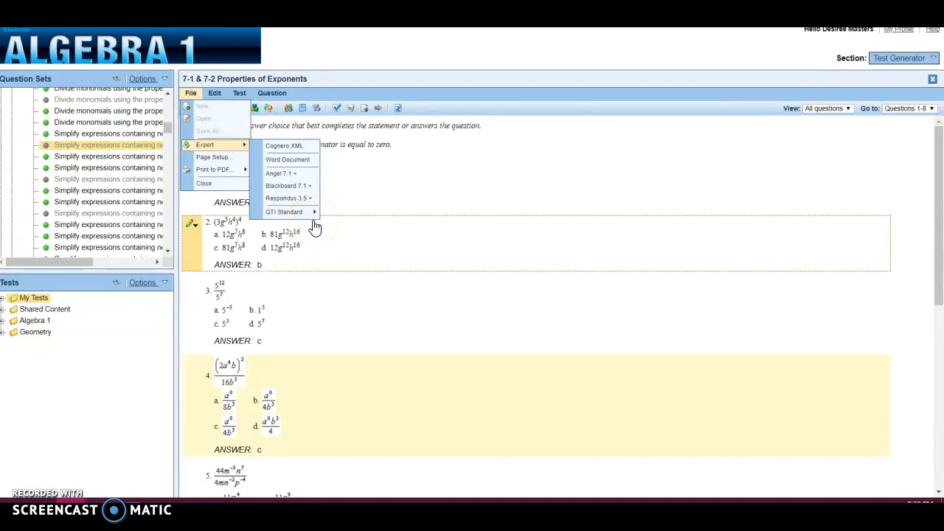
{"action": "mouse_move", "coordinate": [315, 213]}
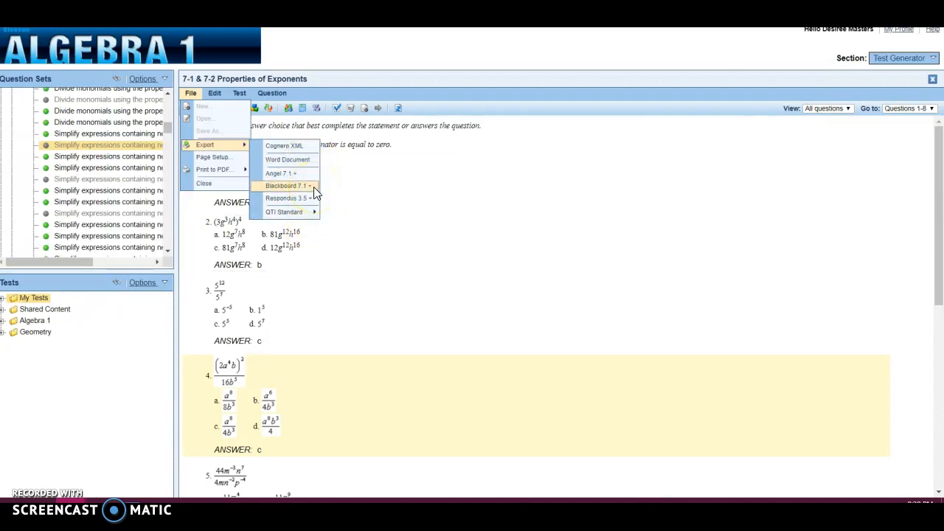
{"action": "left_click", "coordinate": [313, 212]}
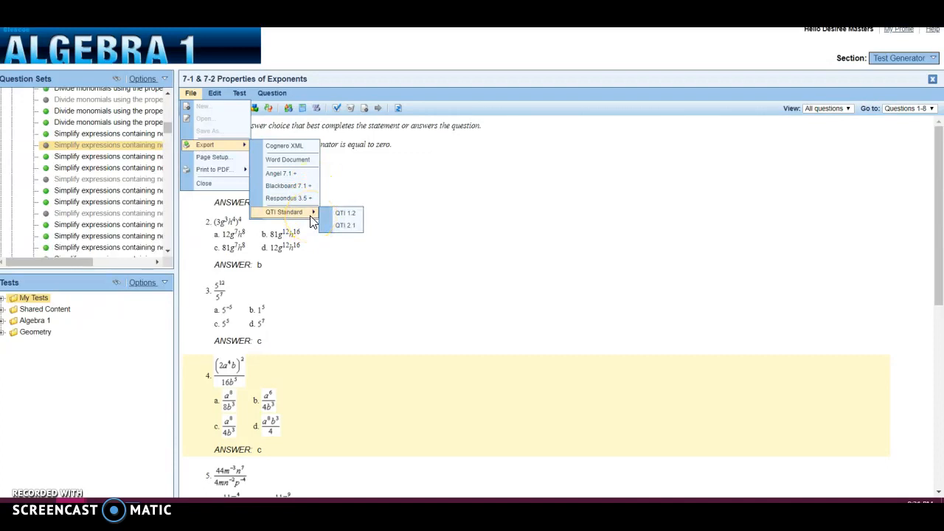
{"action": "left_click", "coordinate": [308, 190]}
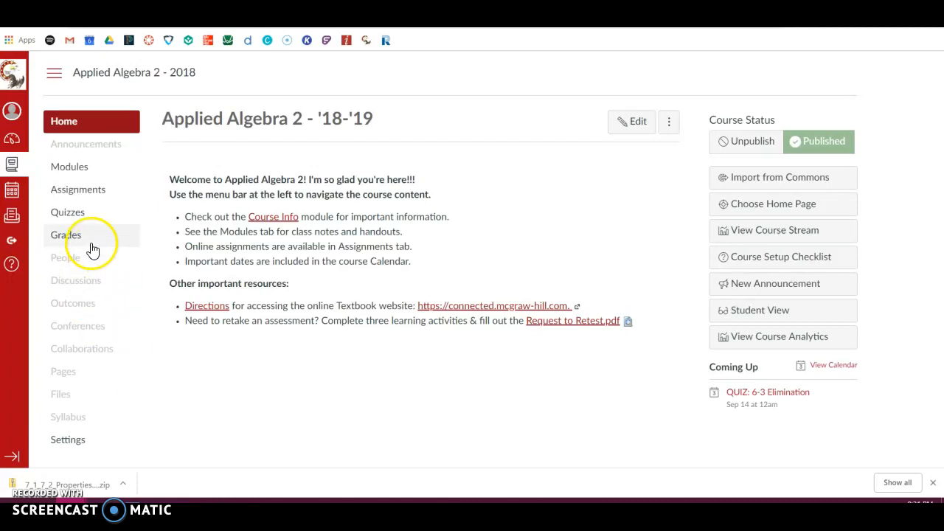
In the Canvas Applied Algebra 2 course, start a course content import with content type Blackboard 6/7/8/9 export .zip file.
{"action": "left_click", "coordinate": [87, 445]}
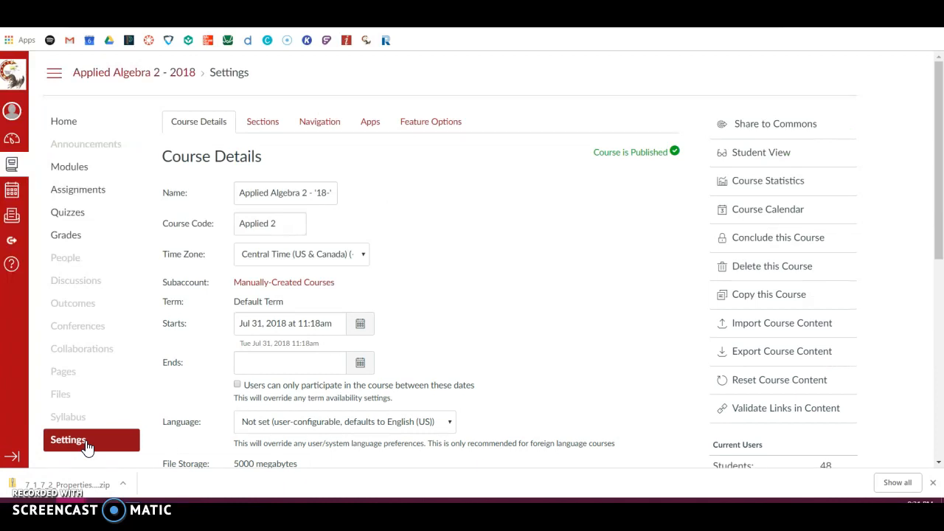
{"action": "left_click", "coordinate": [797, 326]}
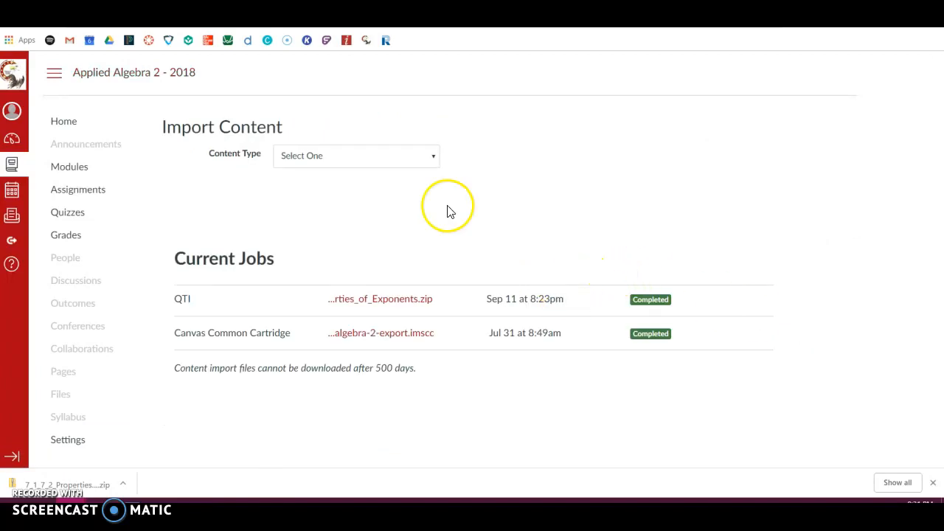
{"action": "left_click", "coordinate": [379, 158]}
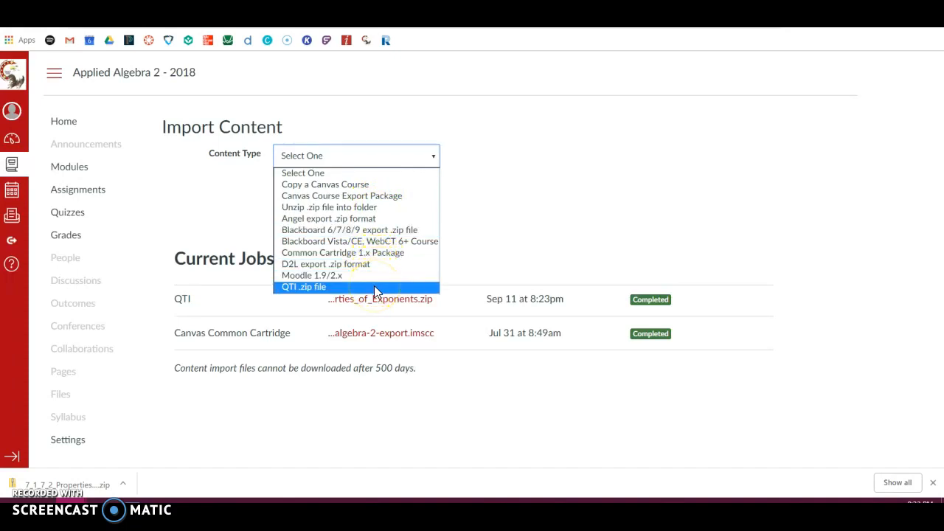
{"action": "left_click", "coordinate": [390, 233]}
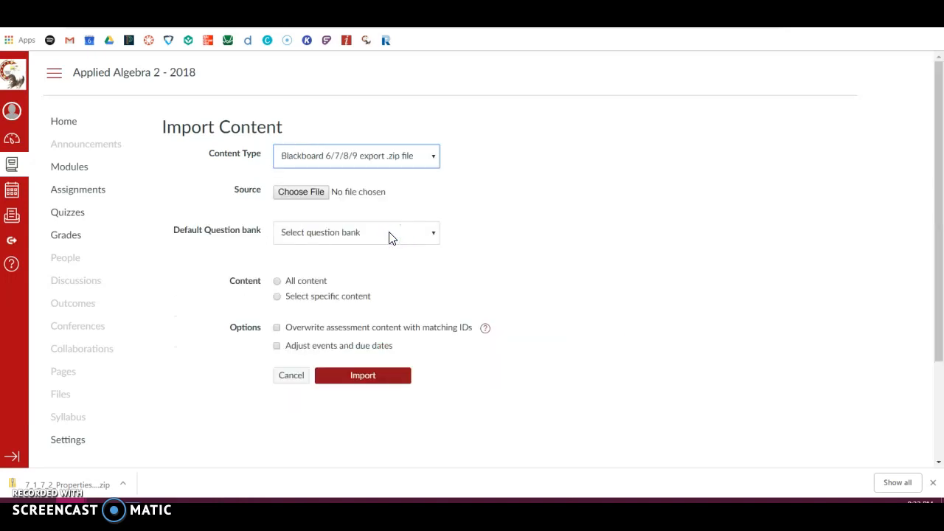
Choose 7_1_7_2_Properties_of_Exponents (1).zip from Downloads as the import source.
{"action": "left_click", "coordinate": [302, 194]}
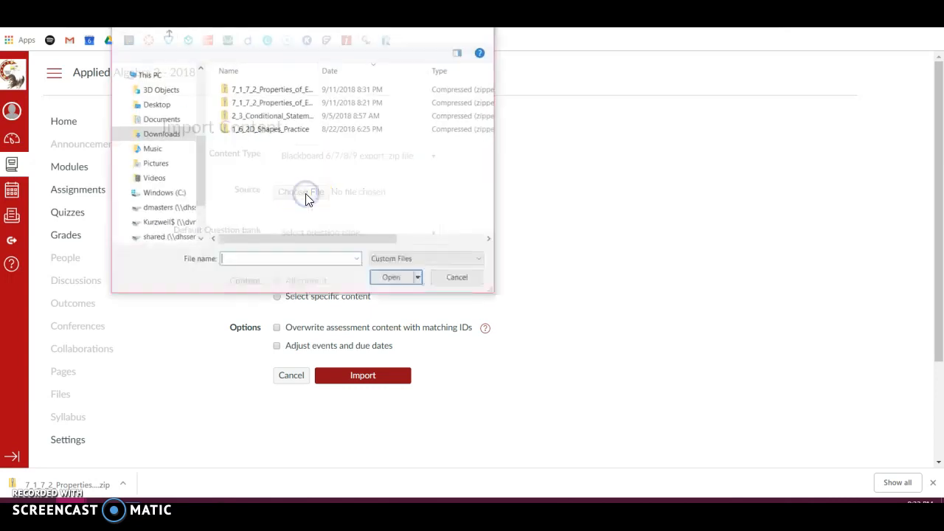
{"action": "left_click", "coordinate": [281, 90]}
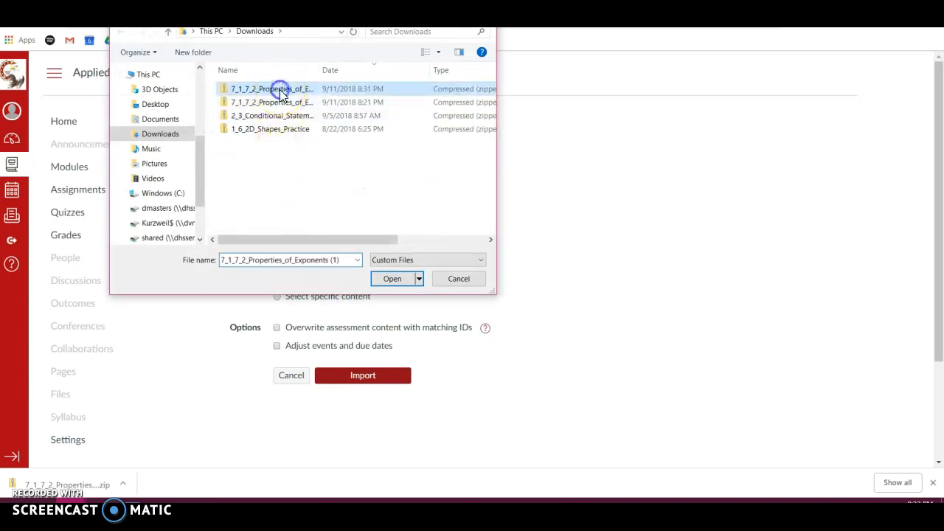
{"action": "left_click", "coordinate": [386, 281]}
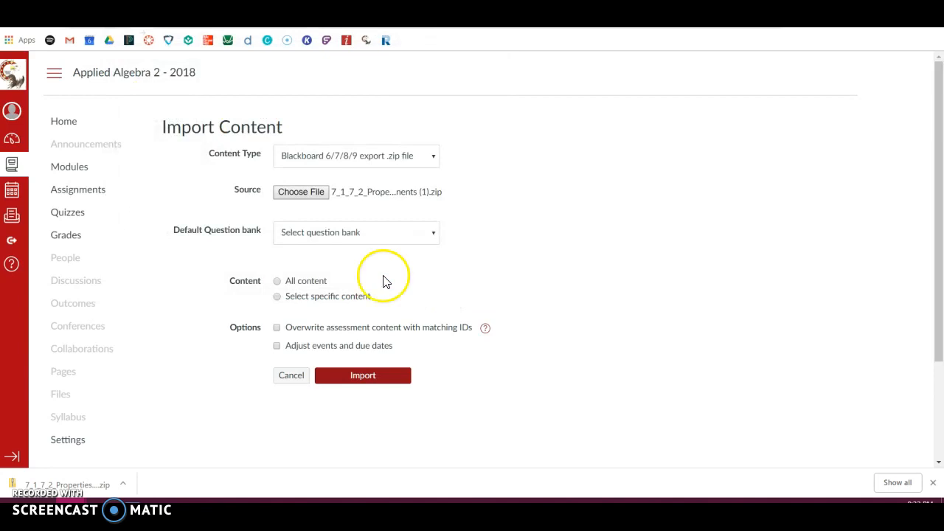
Create a new default question bank for the import named "7-1 Properties of Exponents".
{"action": "left_click", "coordinate": [377, 234]}
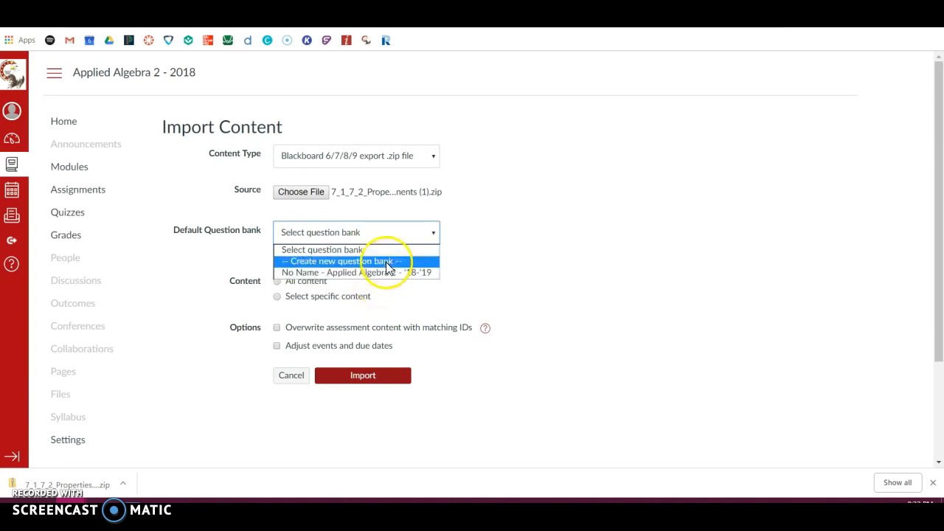
{"action": "left_click", "coordinate": [386, 261]}
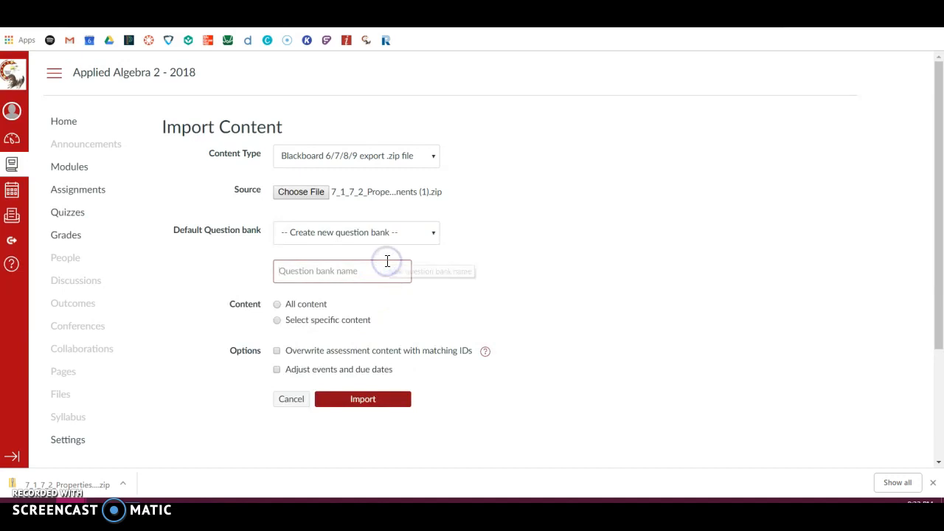
{"action": "type", "text": "7-1 Properties"}
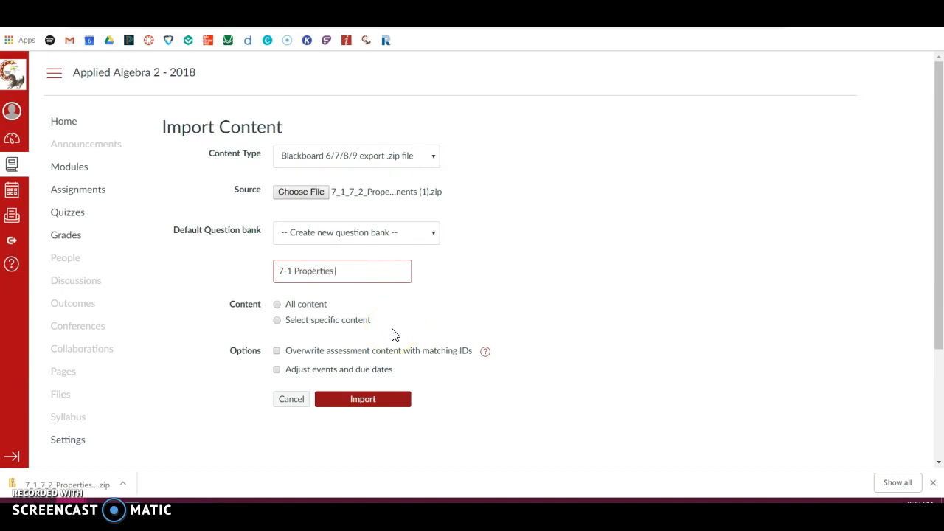
{"action": "type", "text": " of Exponents"}
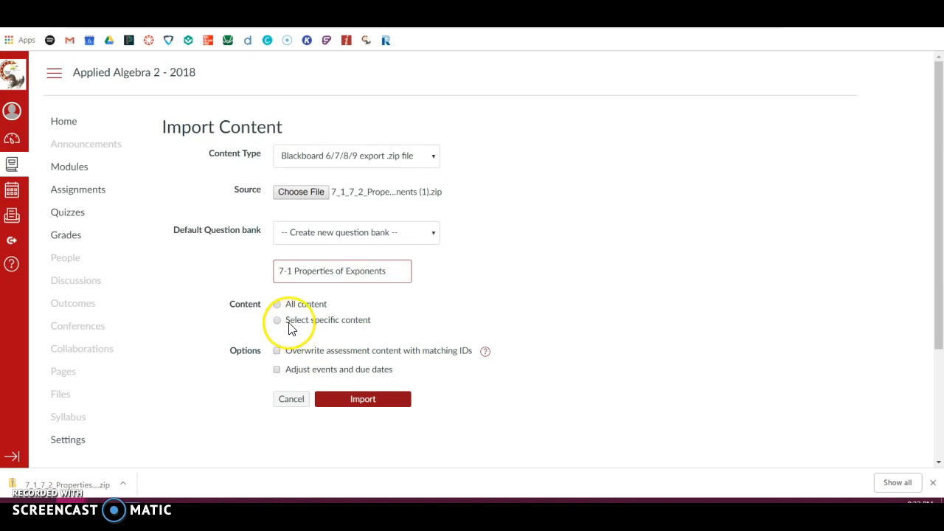
Set the import to include all content and run it.
{"action": "left_click", "coordinate": [362, 404]}
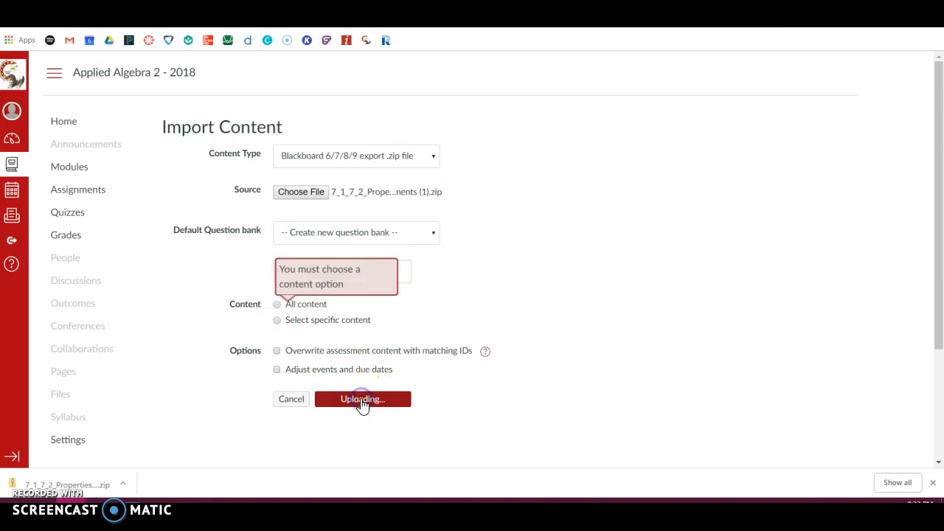
{"action": "left_click", "coordinate": [277, 305]}
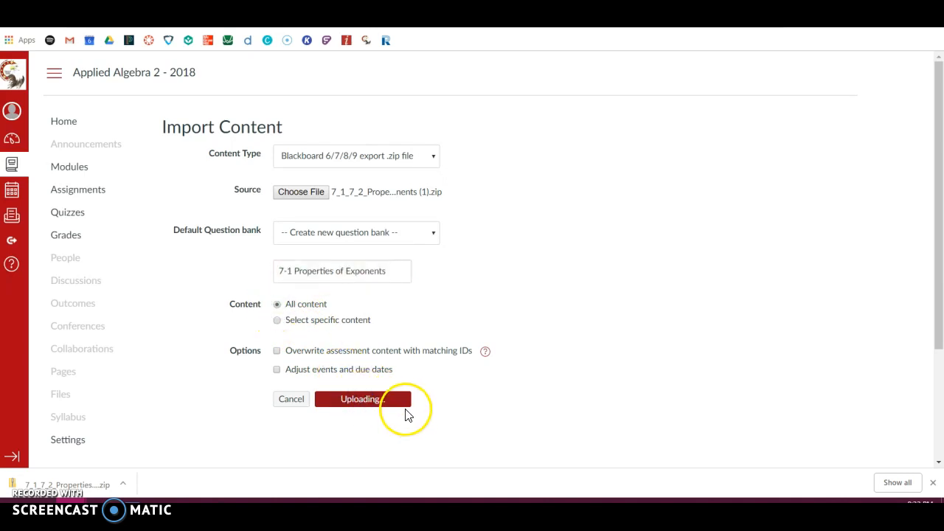
{"action": "left_click", "coordinate": [405, 402]}
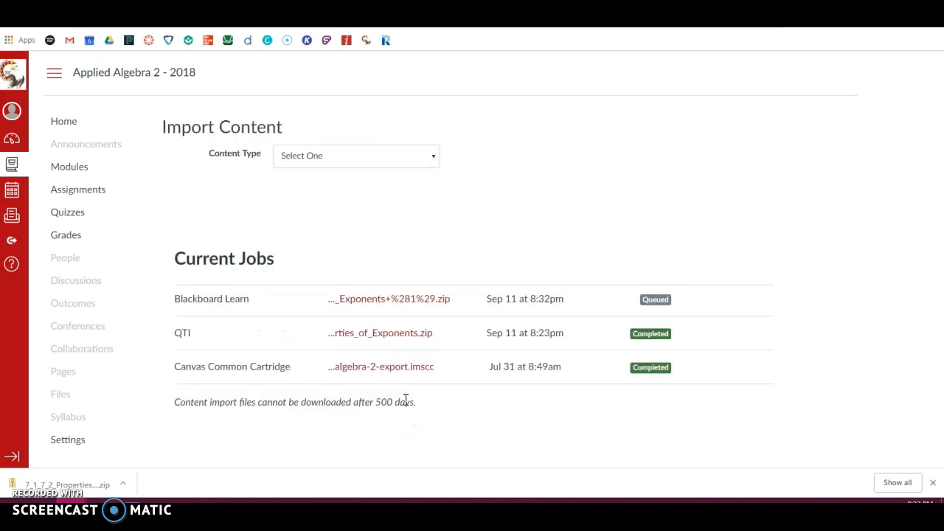
{"action": "left_click", "coordinate": [653, 293]}
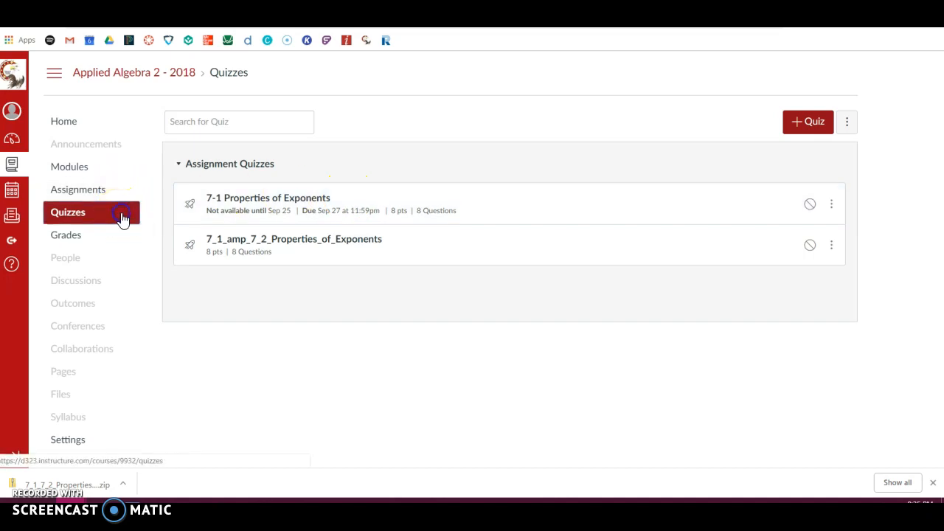
Open the imported quiz 7_1_amp_7_2_Properties_of_Exponents from the course's quiz list.
{"action": "left_click", "coordinate": [123, 219]}
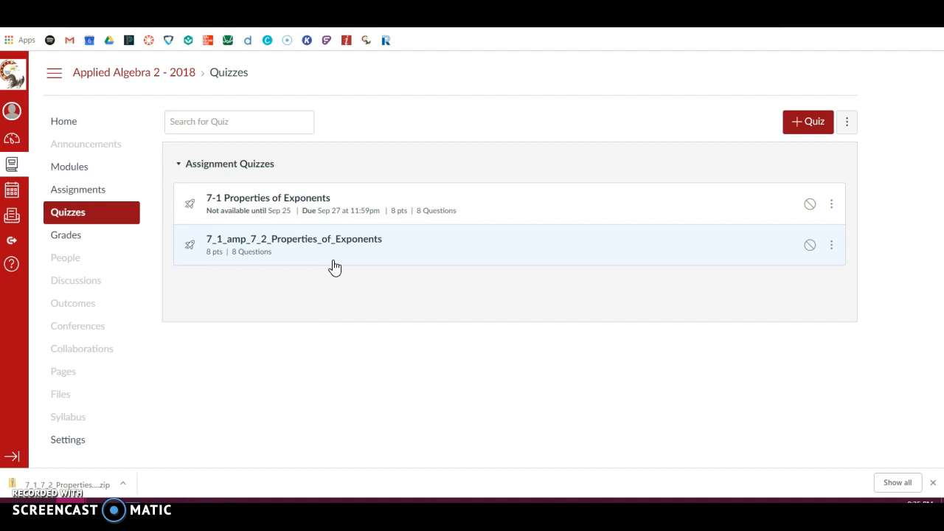
{"action": "left_click", "coordinate": [307, 255]}
{"action": "right_click", "coordinate": [345, 253]}
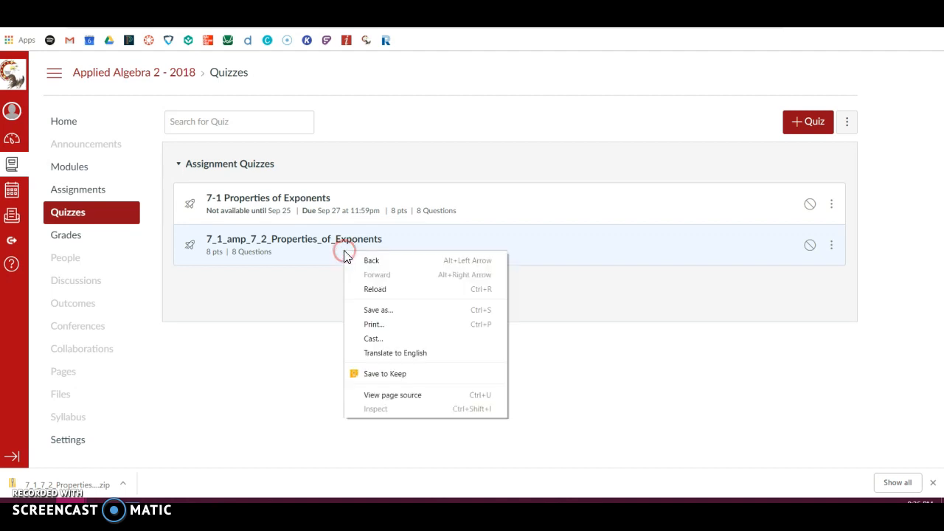
{"action": "left_click", "coordinate": [344, 253]}
{"action": "left_click", "coordinate": [344, 252]}
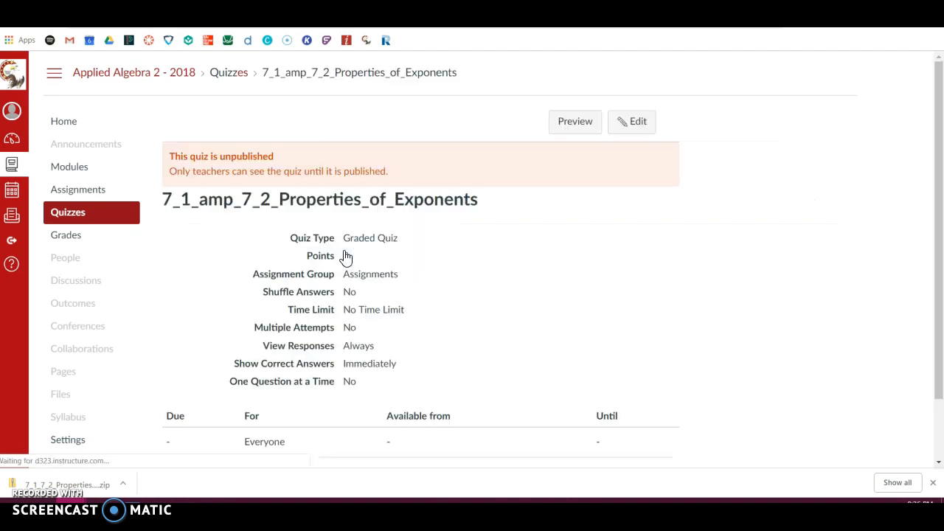
{"action": "left_click_drag", "start_coordinate": [345, 253], "coordinate": [548, 116]}
{"action": "left_click", "coordinate": [504, 162]}
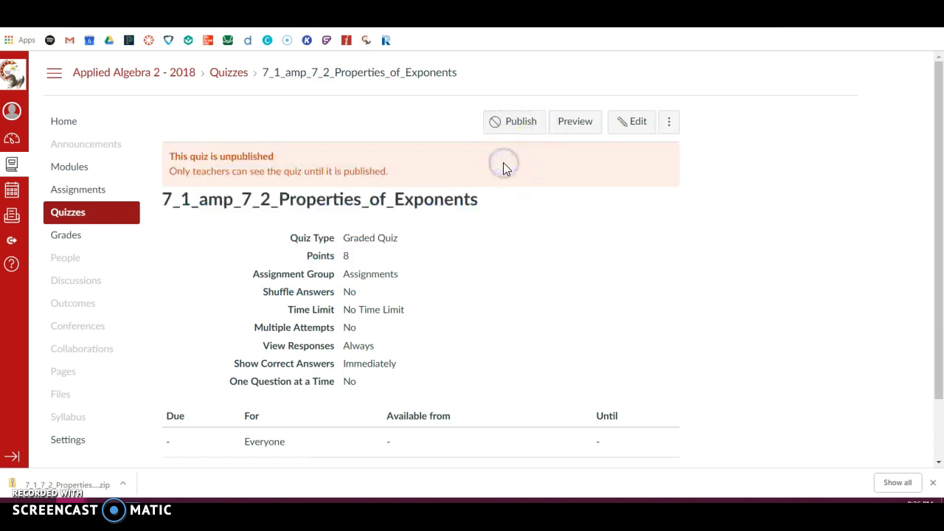
Edit the quiz and change its title to "7_1_& 7-2_Properties_of_Exponents".
{"action": "left_click", "coordinate": [624, 131]}
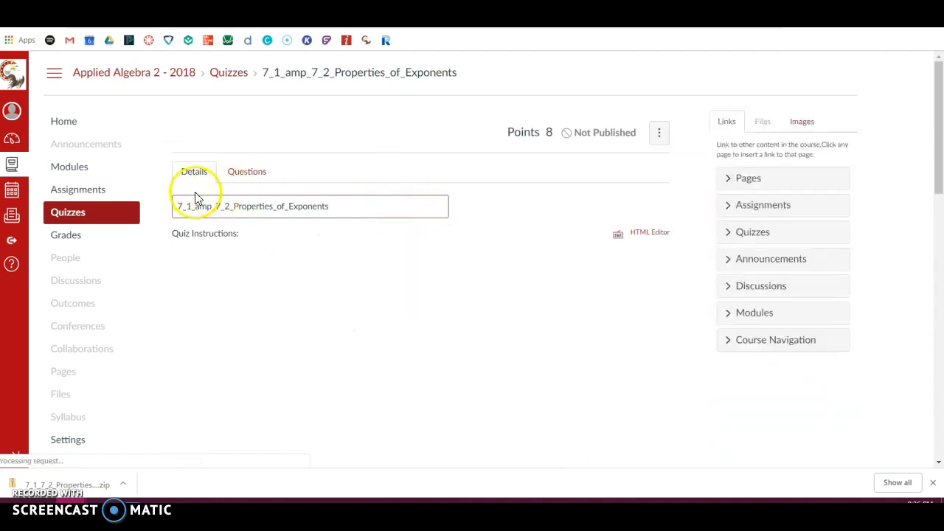
{"action": "left_click", "coordinate": [211, 207]}
{"action": "double_click", "coordinate": [211, 207]}
{"action": "left_click", "coordinate": [211, 206]}
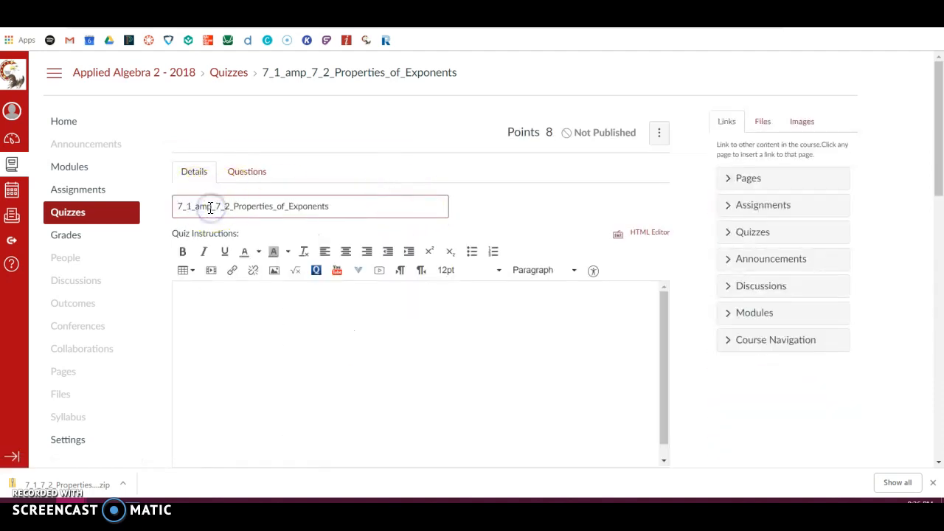
{"action": "double_click", "coordinate": [210, 208]}
{"action": "left_click", "coordinate": [210, 208]}
{"action": "key", "text": "BackSpace"}
{"action": "key", "text": "BackSpace"}
{"action": "key", "text": "BackSpace"}
{"action": "key", "text": "BackSpace"}
{"action": "type", "text": "&"}
{"action": "key", "text": "BackSpace"}
{"action": "key", "text": "BackSpace"}
{"action": "type", "text": "-"}
Enter "take the quiz" as the quiz instructions.
{"action": "left_click", "coordinate": [349, 366]}
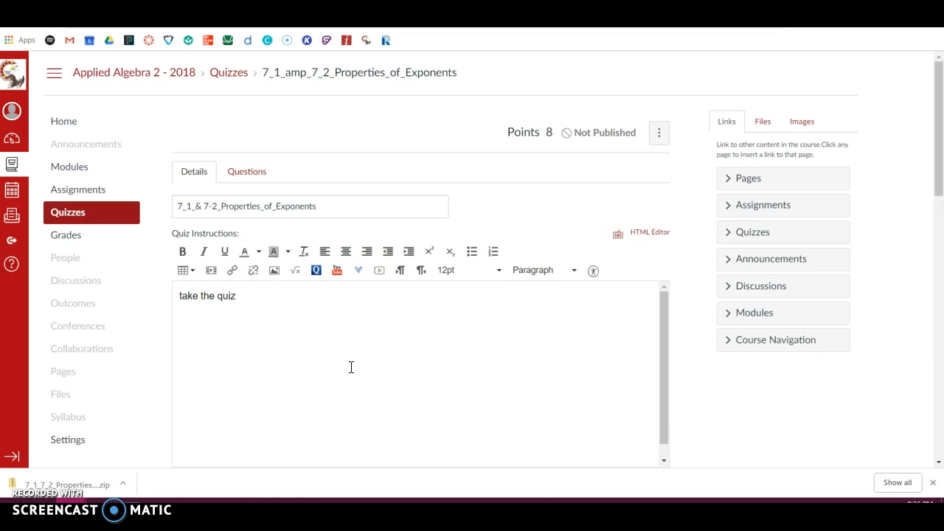
{"action": "scroll", "coordinate": [458, 337], "scroll_direction": "down", "scroll_amount": 1}
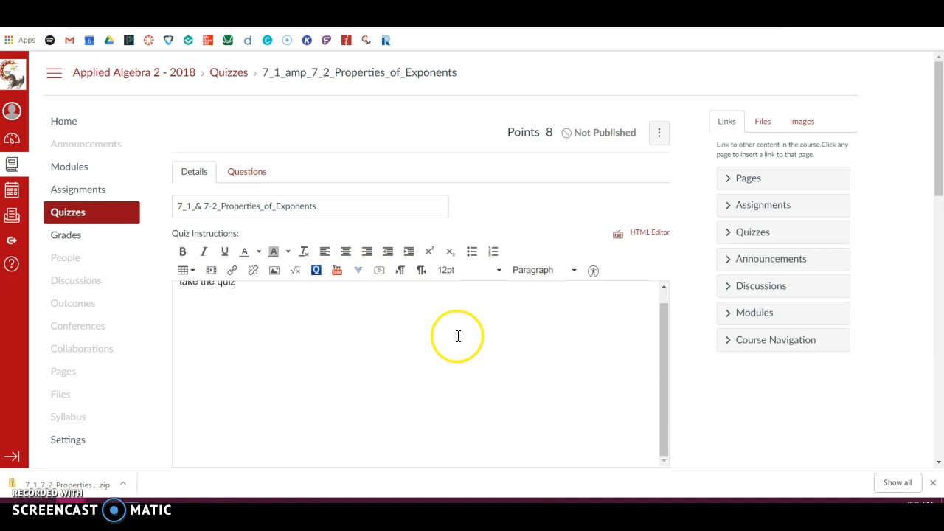
Open the quiz's first question for editing and examine its possible answers, correct answer and answer comments.
{"action": "left_click", "coordinate": [257, 180]}
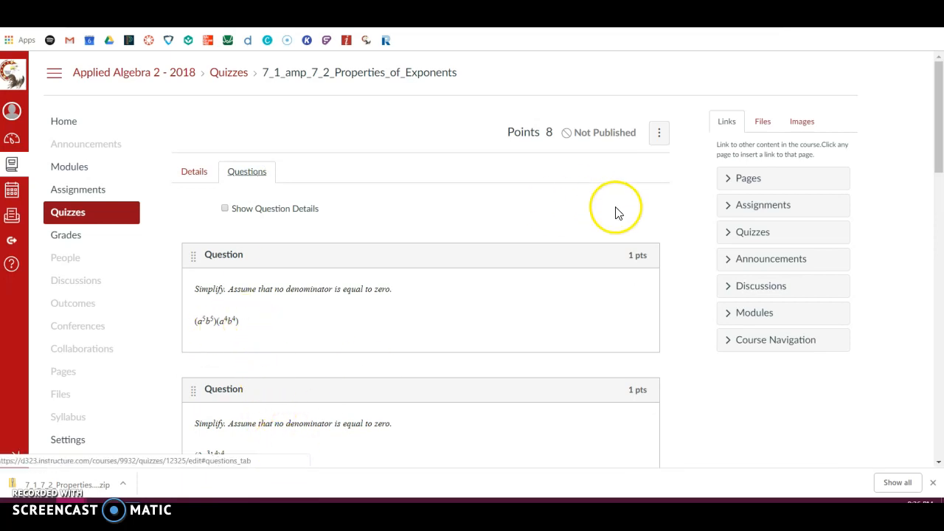
{"action": "left_click", "coordinate": [636, 282]}
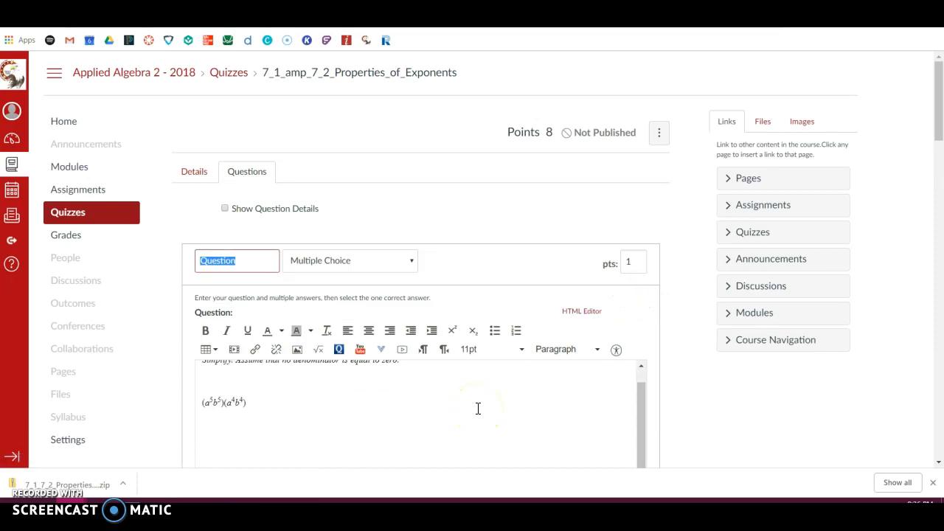
{"action": "scroll", "coordinate": [411, 393], "scroll_direction": "down", "scroll_amount": 1}
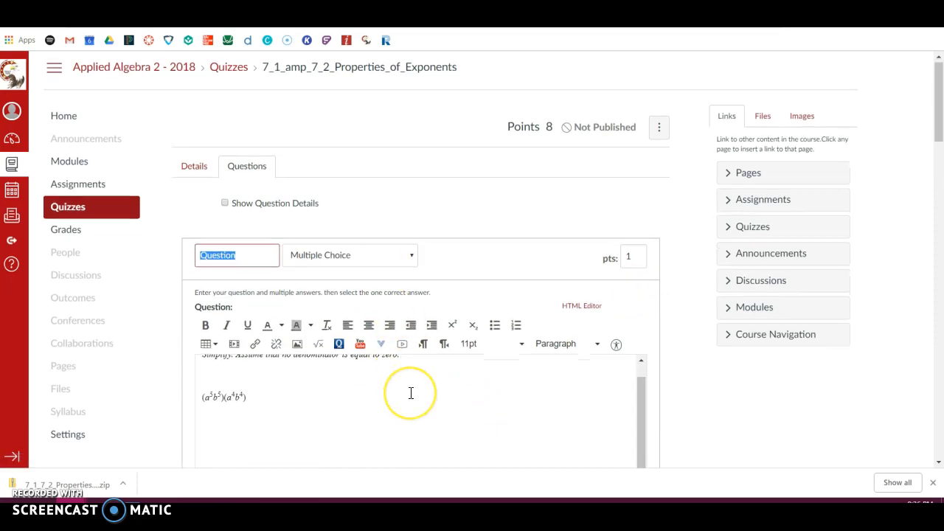
{"action": "scroll", "coordinate": [411, 394], "scroll_direction": "down", "scroll_amount": 5}
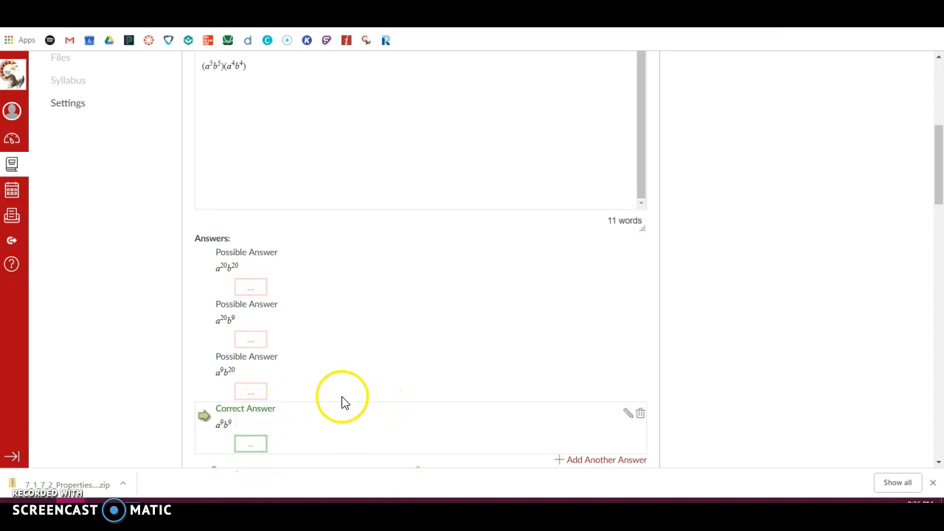
{"action": "scroll", "coordinate": [342, 402], "scroll_direction": "down", "scroll_amount": 2}
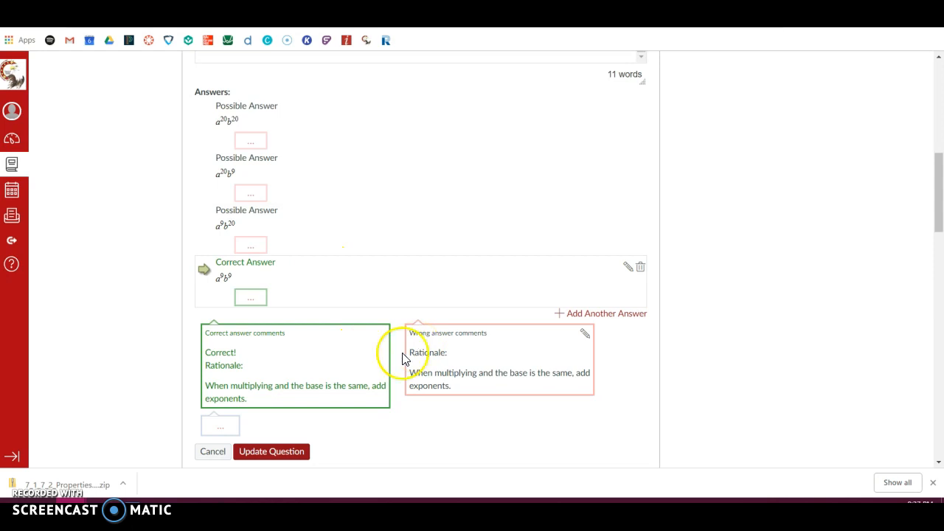
{"action": "scroll", "coordinate": [336, 385], "scroll_direction": "down", "scroll_amount": 1}
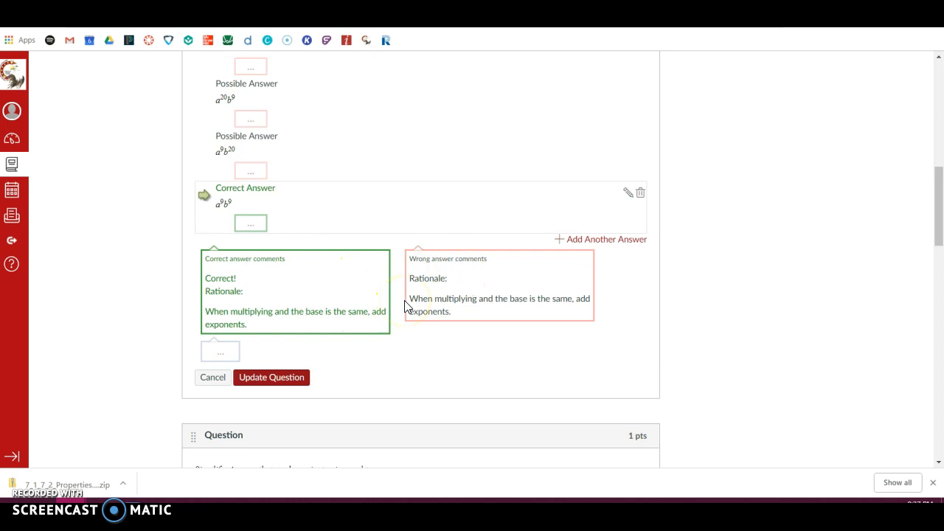
{"action": "scroll", "coordinate": [404, 306], "scroll_direction": "up", "scroll_amount": 1}
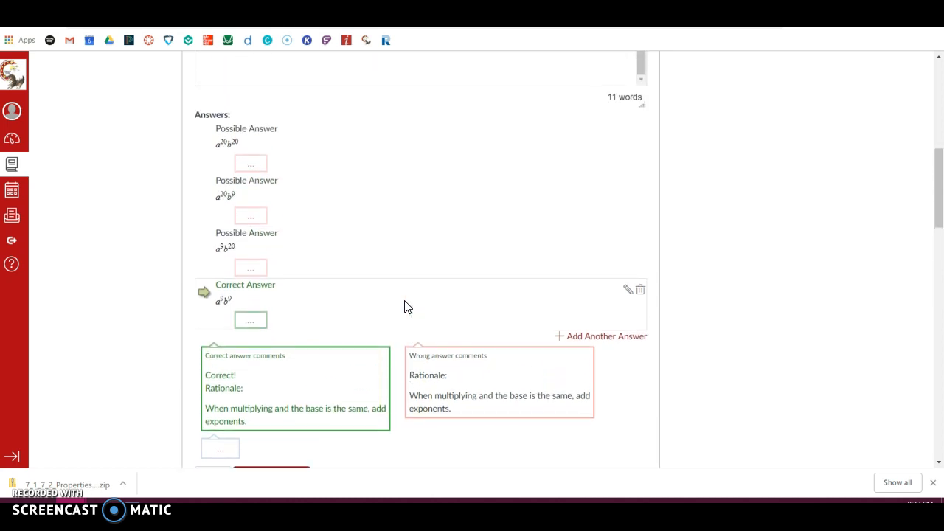
{"action": "scroll", "coordinate": [405, 306], "scroll_direction": "up", "scroll_amount": 5}
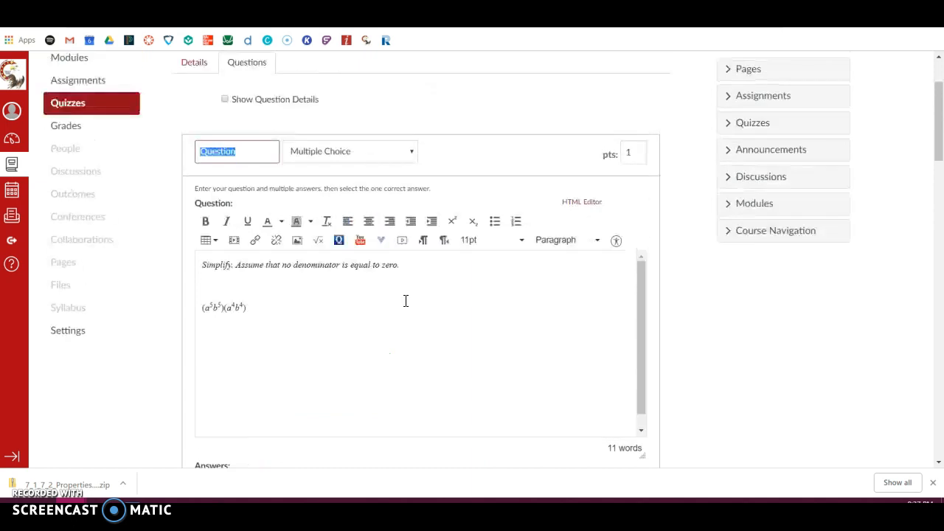
{"action": "scroll", "coordinate": [405, 301], "scroll_direction": "up", "scroll_amount": 1}
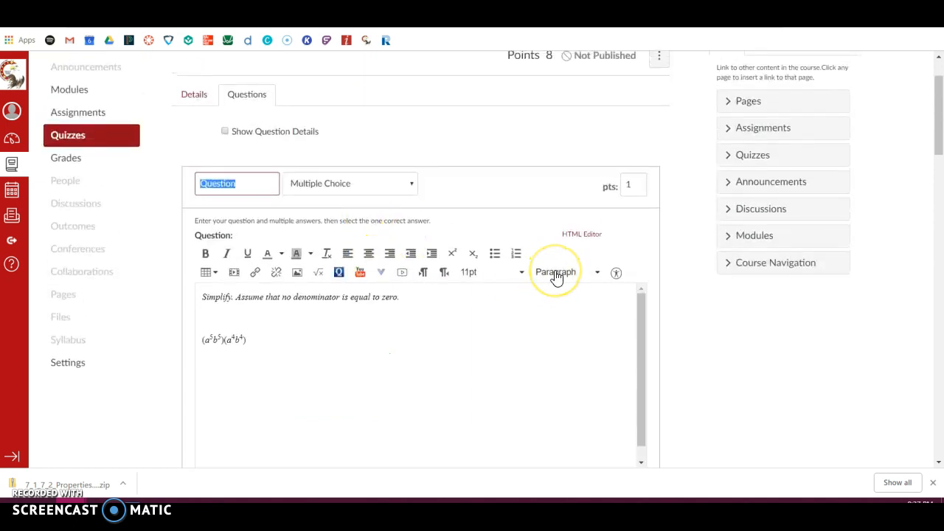
{"action": "scroll", "coordinate": [557, 278], "scroll_direction": "up", "scroll_amount": 1}
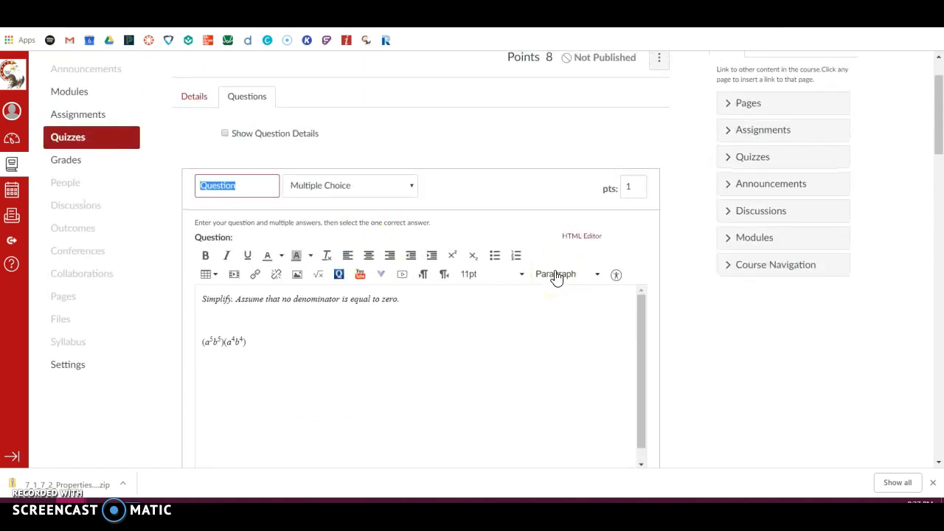
Save the edited 7_1_& 7-2_Properties_of_Exponents quiz without publishing it.
{"action": "scroll", "coordinate": [557, 278], "scroll_direction": "down", "scroll_amount": 15}
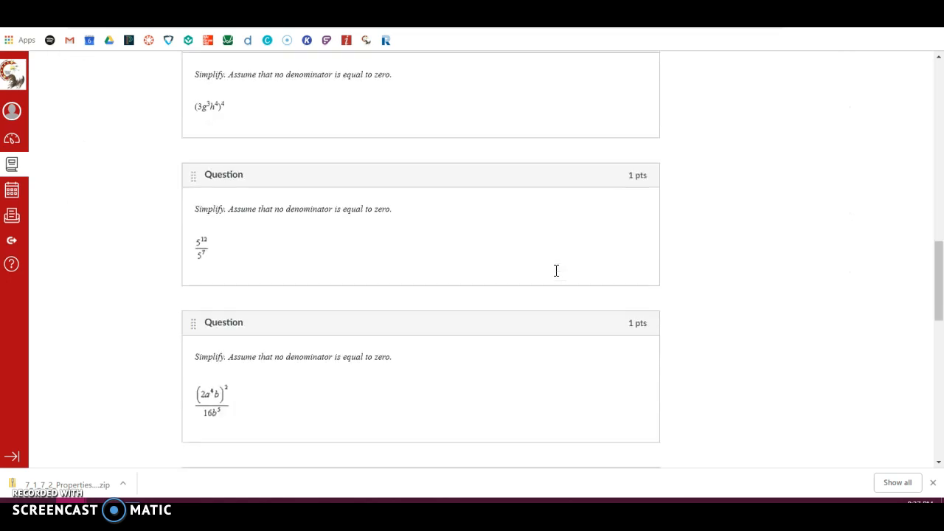
{"action": "scroll", "coordinate": [557, 273], "scroll_direction": "down", "scroll_amount": 5}
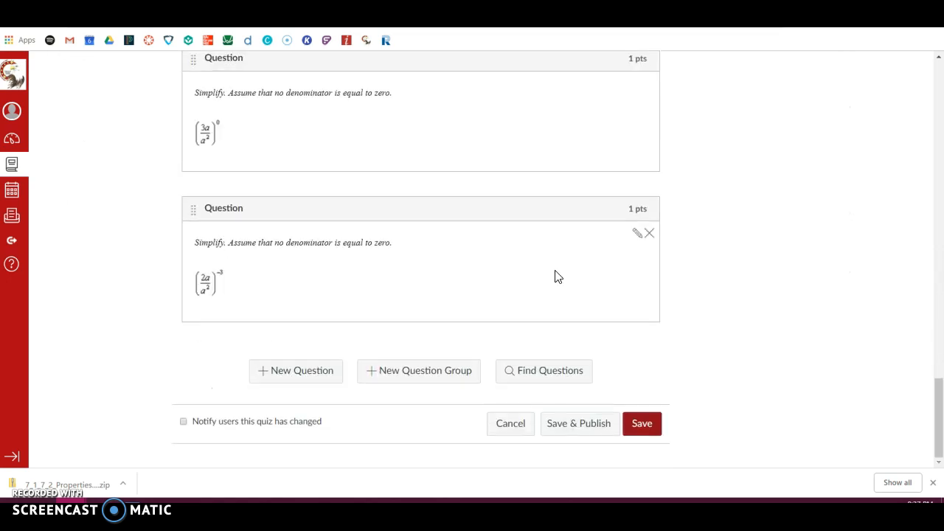
{"action": "left_click", "coordinate": [652, 430]}
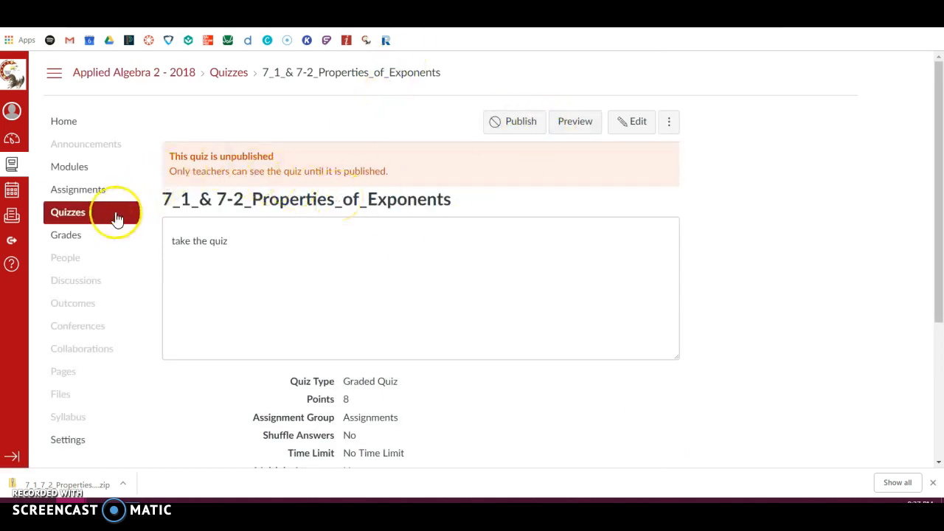
Return to the course's quiz list and create a new quiz titled "7-2 quiz".
{"action": "left_click", "coordinate": [111, 219]}
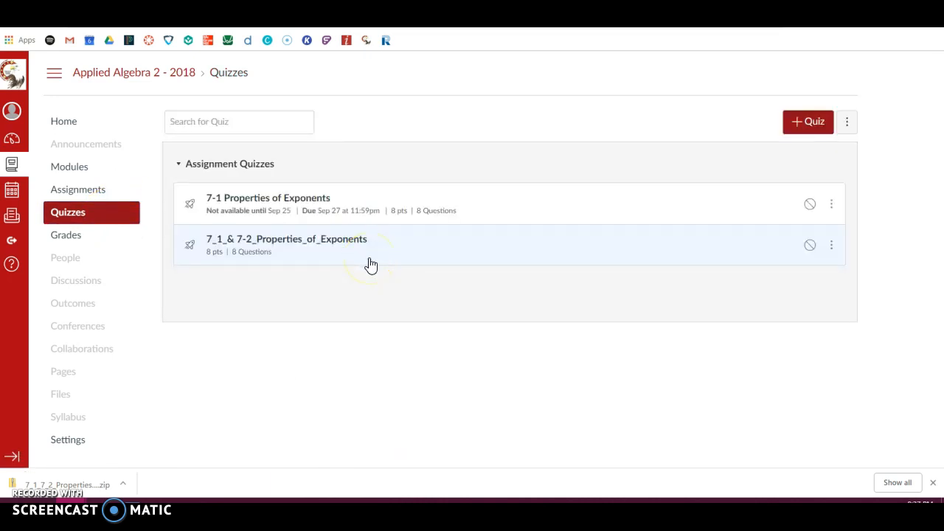
{"action": "left_click", "coordinate": [821, 122]}
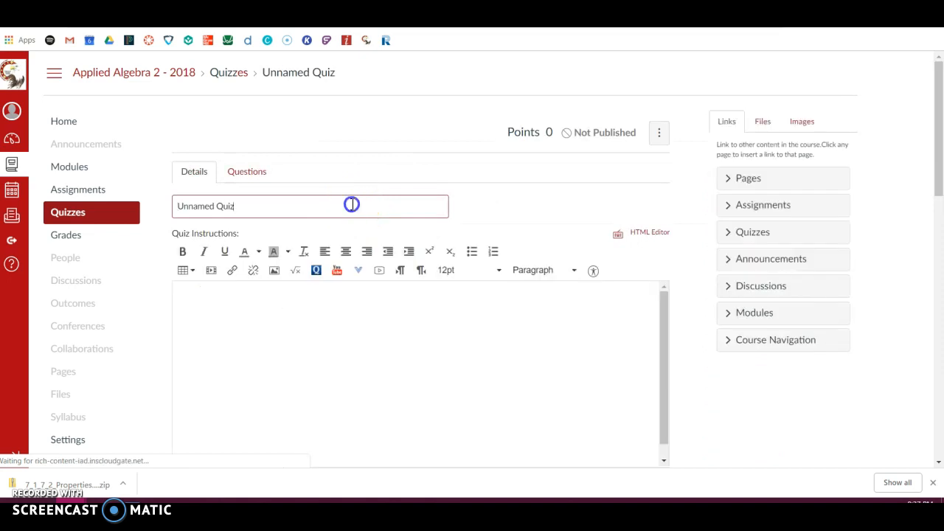
{"action": "triple_click", "coordinate": [352, 205]}
{"action": "type", "text": "7."}
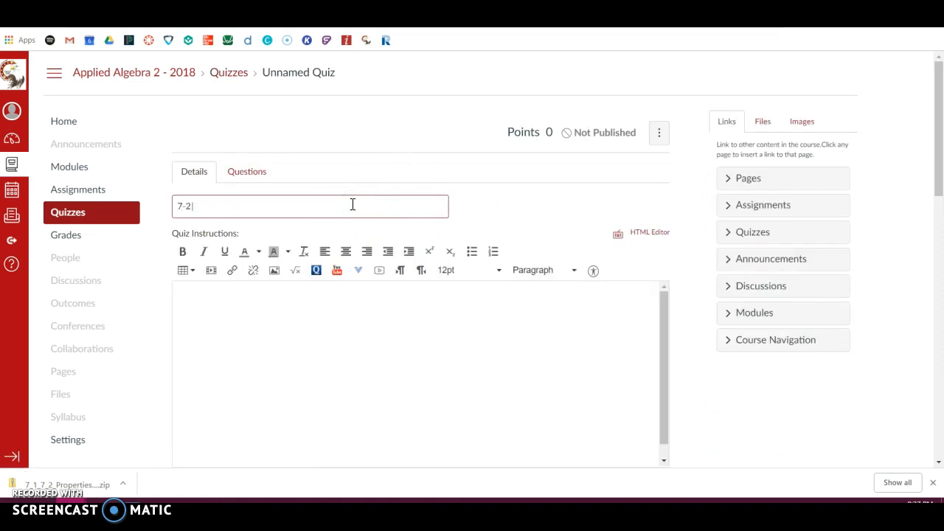
Start finding existing questions for the new quiz and choose the "No Name - Applied Algebra 2..." question bank.
{"action": "left_click", "coordinate": [254, 181]}
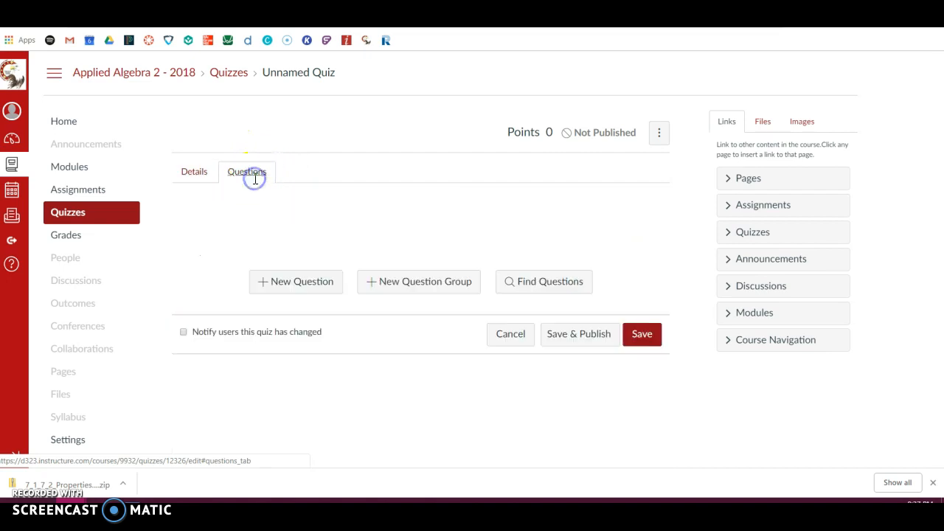
{"action": "left_click", "coordinate": [581, 295]}
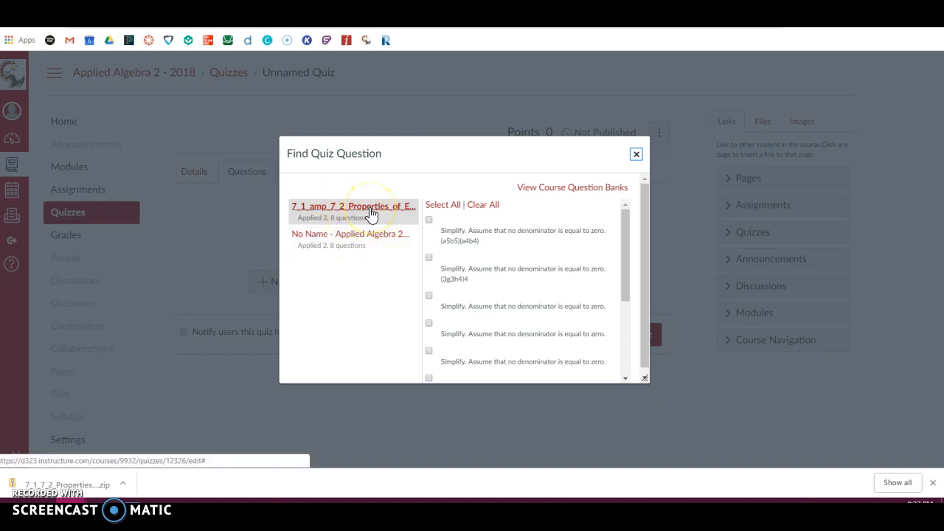
{"action": "left_click", "coordinate": [369, 234]}
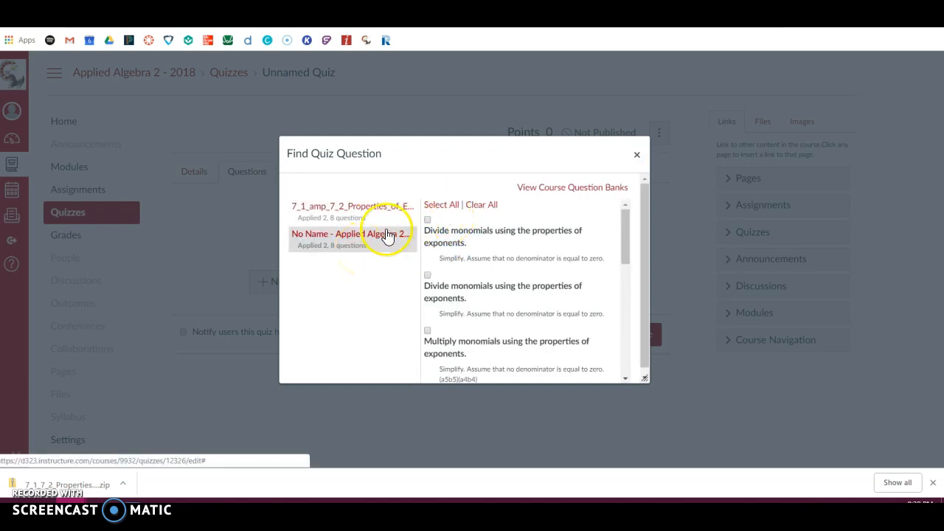
Select all questions in the chosen bank and add them to the quiz with no question group.
{"action": "scroll", "coordinate": [515, 306], "scroll_direction": "down", "scroll_amount": 5}
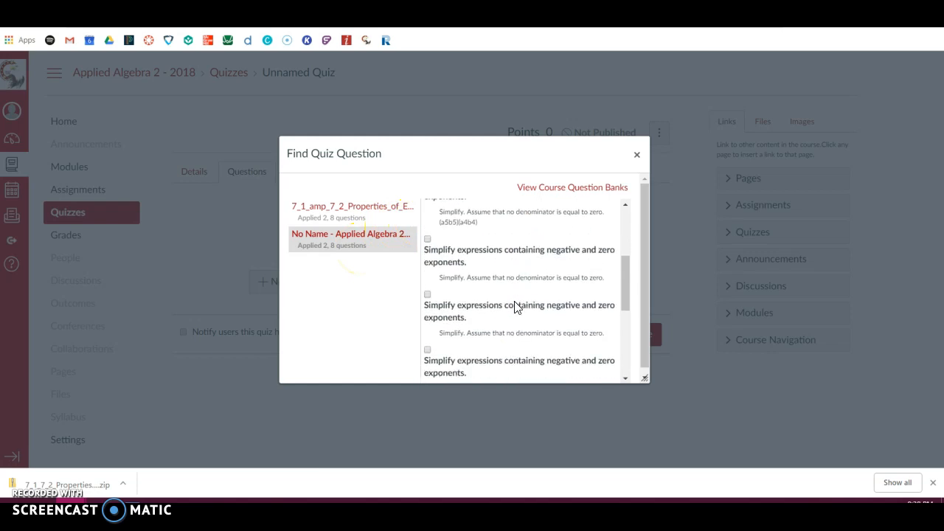
{"action": "scroll", "coordinate": [515, 308], "scroll_direction": "down", "scroll_amount": 1}
{"action": "scroll", "coordinate": [515, 308], "scroll_direction": "down", "scroll_amount": 2}
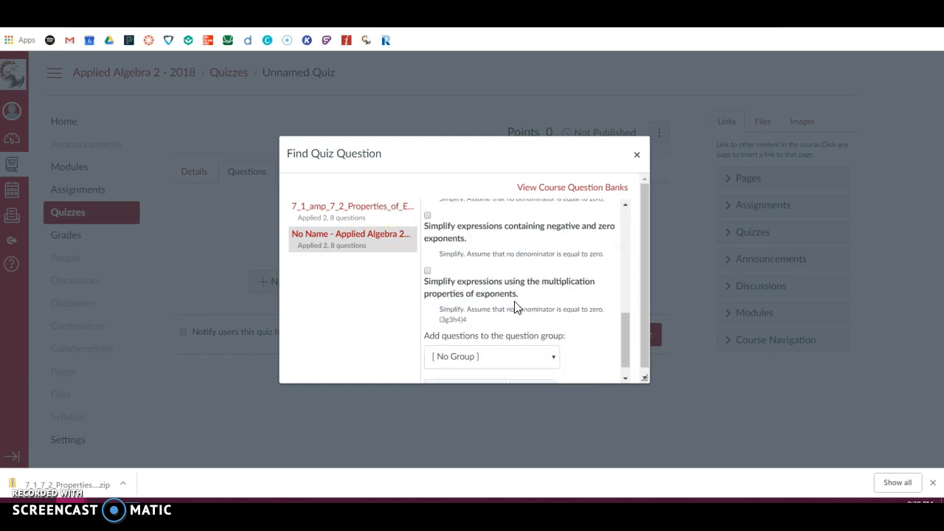
{"action": "scroll", "coordinate": [515, 307], "scroll_direction": "down", "scroll_amount": 1}
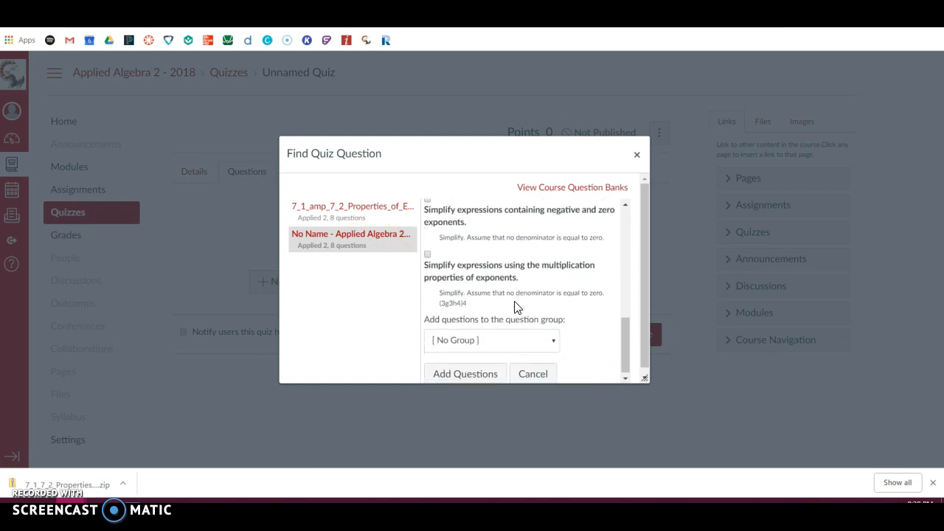
{"action": "scroll", "coordinate": [515, 308], "scroll_direction": "up", "scroll_amount": 10}
{"action": "left_click", "coordinate": [527, 267]}
{"action": "left_click", "coordinate": [437, 206]}
{"action": "scroll", "coordinate": [528, 294], "scroll_direction": "down", "scroll_amount": 10}
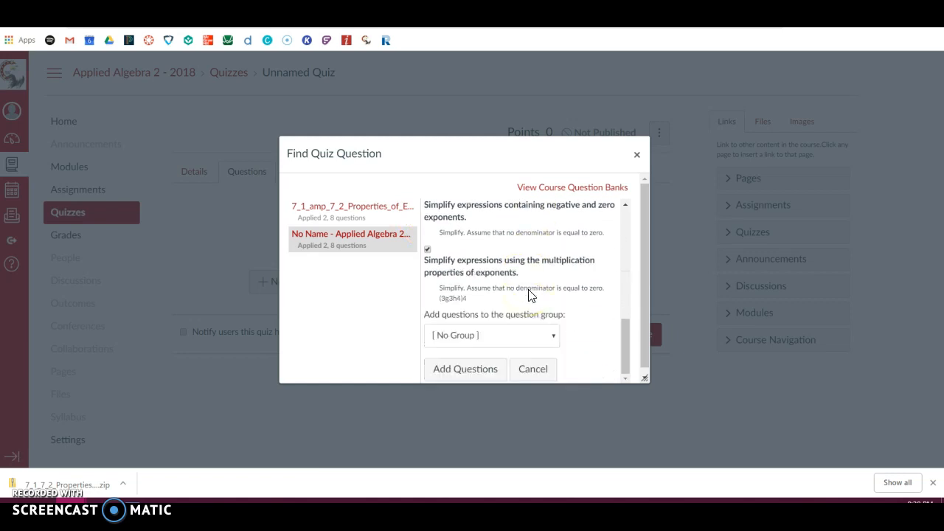
{"action": "left_click", "coordinate": [480, 369]}
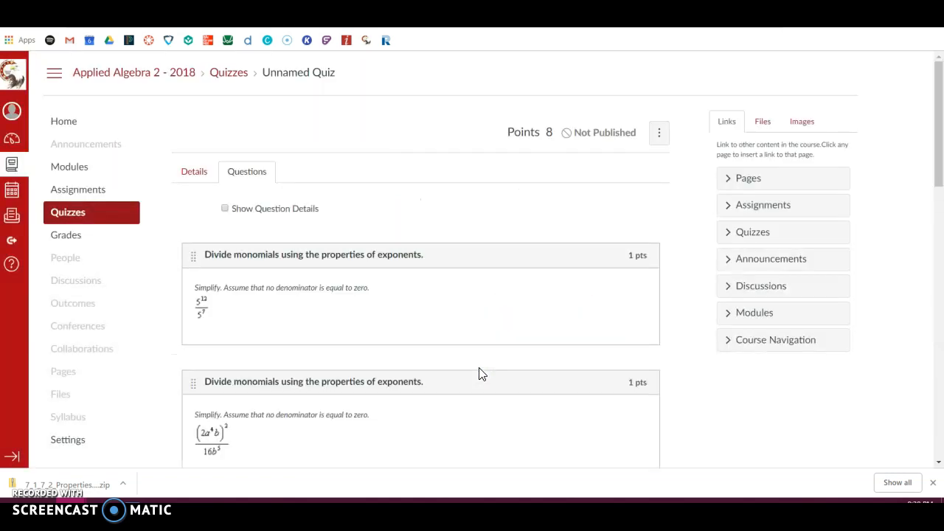
Open the first "Divide monomials using the properties of exponents" question for editing and examine its answers and comment fields.
{"action": "mouse_move", "coordinate": [449, 302]}
{"action": "left_click", "coordinate": [637, 281]}
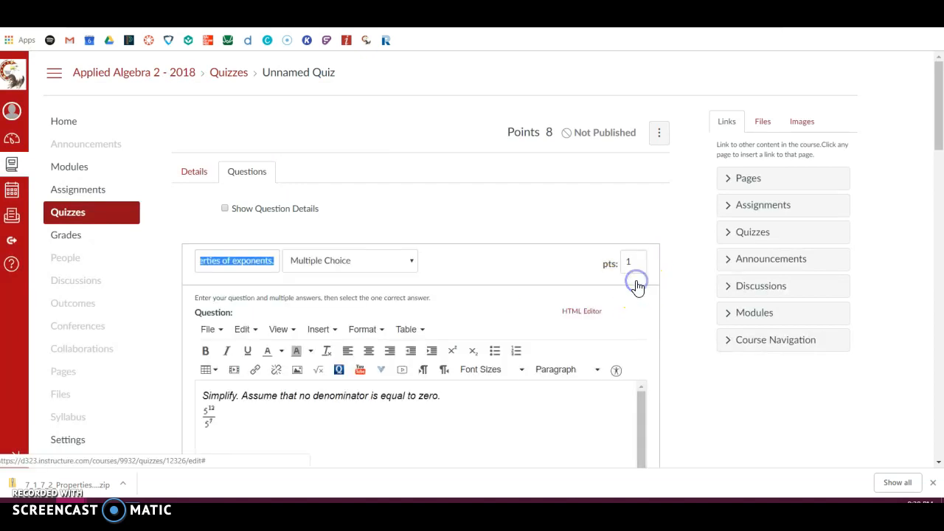
{"action": "scroll", "coordinate": [498, 302], "scroll_direction": "down", "scroll_amount": 1}
{"action": "scroll", "coordinate": [498, 304], "scroll_direction": "down", "scroll_amount": 1}
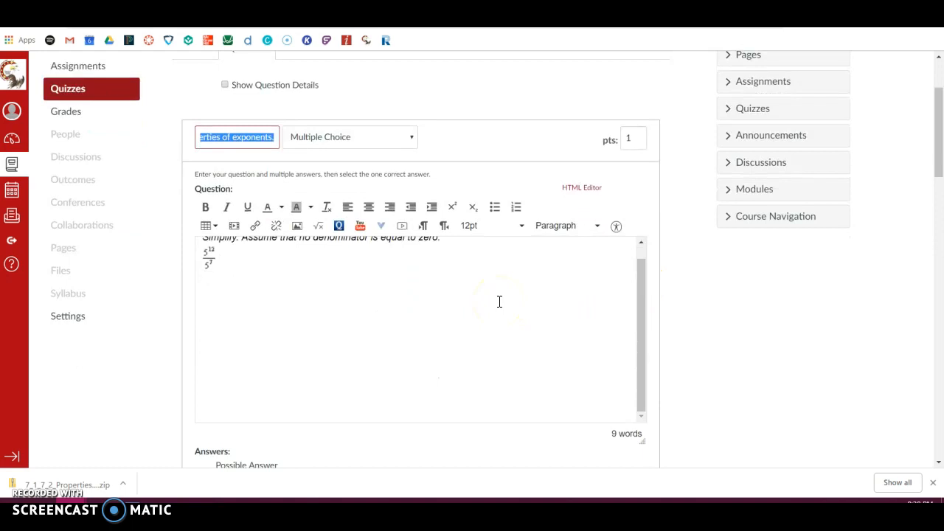
{"action": "scroll", "coordinate": [499, 301], "scroll_direction": "down", "scroll_amount": 4}
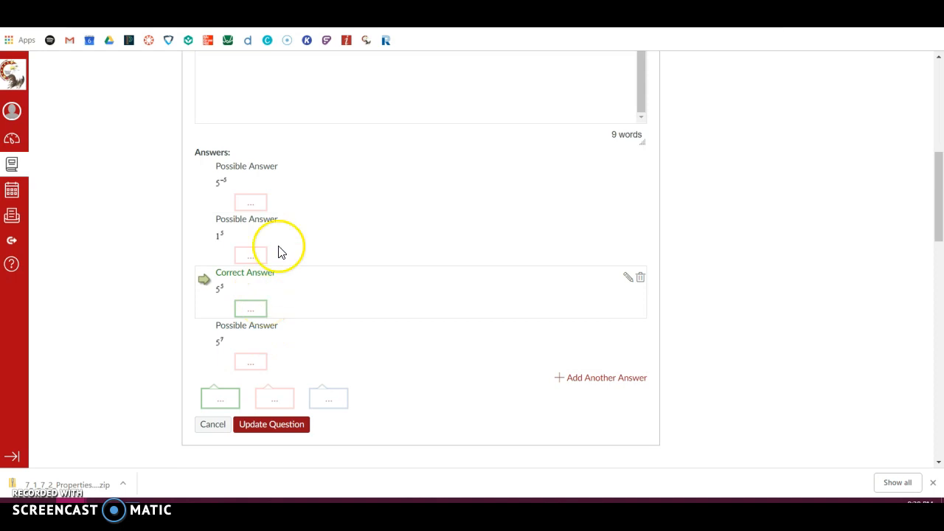
{"action": "scroll", "coordinate": [317, 198], "scroll_direction": "down", "scroll_amount": 2}
{"action": "scroll", "coordinate": [317, 198], "scroll_direction": "down", "scroll_amount": 4}
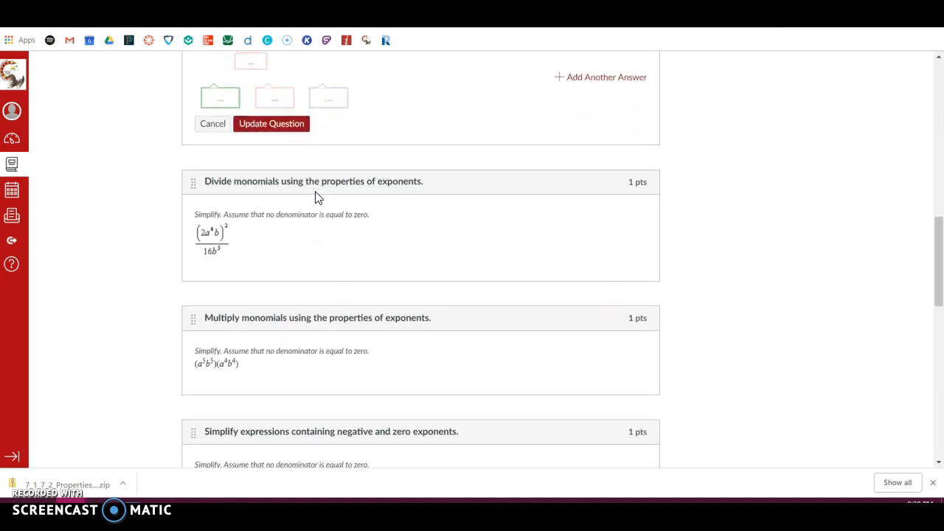
{"action": "scroll", "coordinate": [316, 198], "scroll_direction": "up", "scroll_amount": 6}
{"action": "scroll", "coordinate": [316, 198], "scroll_direction": "up", "scroll_amount": 3}
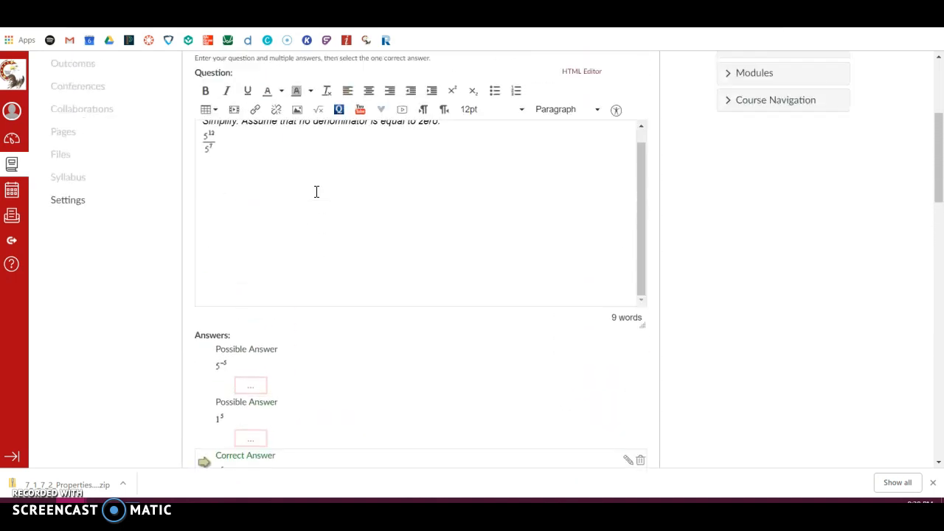
Save the new 7-2 quiz without publishing it and check its details page.
{"action": "scroll", "coordinate": [316, 198], "scroll_direction": "down", "scroll_amount": 5}
{"action": "scroll", "coordinate": [315, 198], "scroll_direction": "down", "scroll_amount": 3}
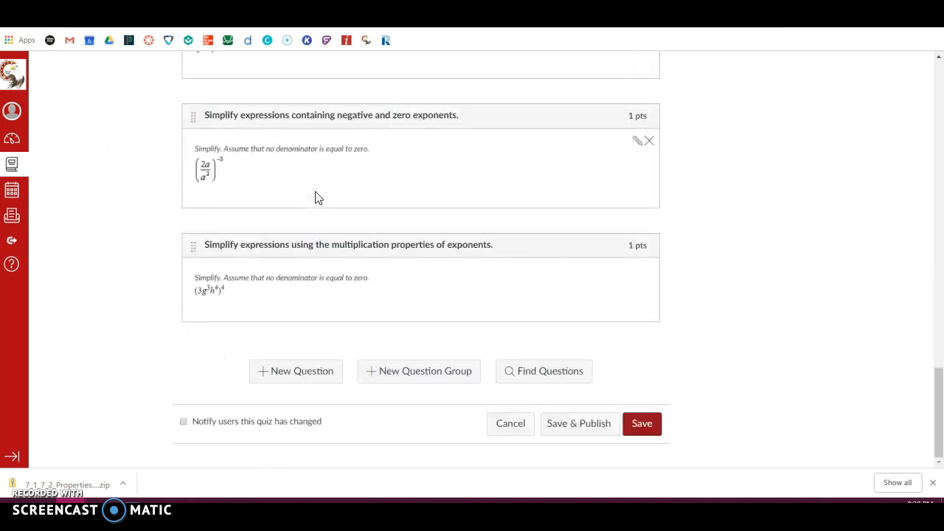
{"action": "left_click", "coordinate": [639, 423]}
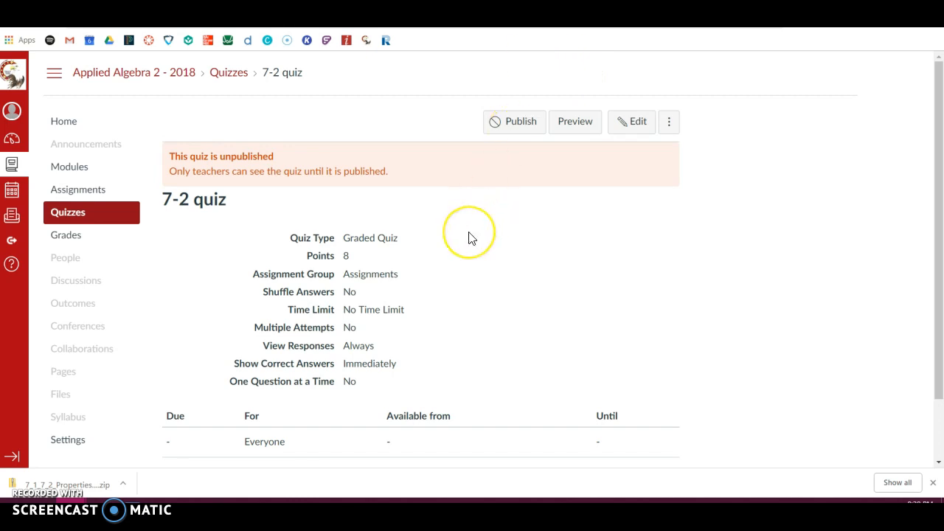
{"action": "scroll", "coordinate": [471, 238], "scroll_direction": "down", "scroll_amount": 1}
{"action": "scroll", "coordinate": [471, 238], "scroll_direction": "up", "scroll_amount": 1}
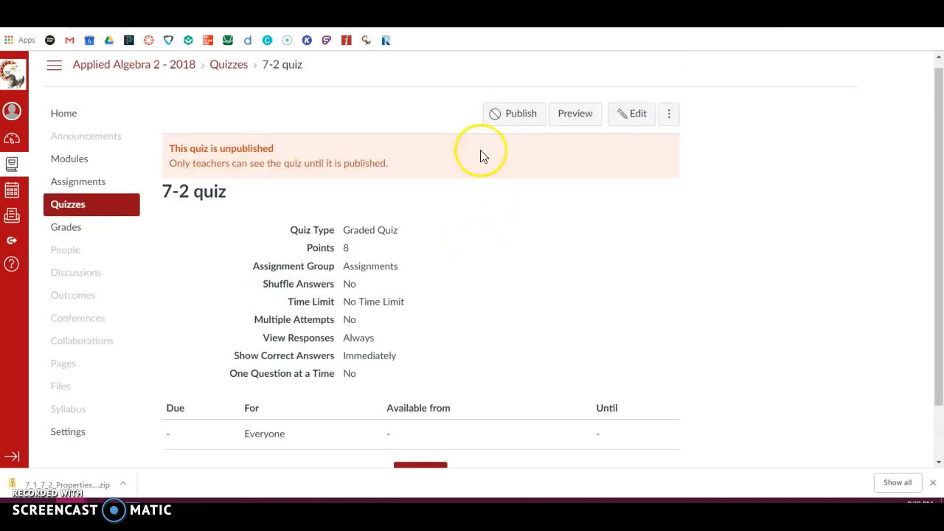